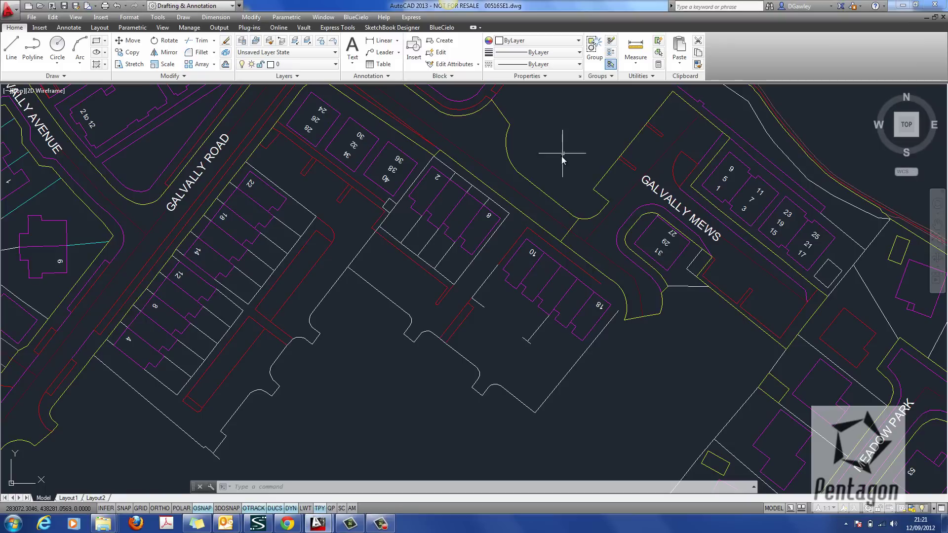
Step: Set the point style to circle-with-cross, sized 5.0000 relative to screen, via Format > Point Style
{"action": "scroll", "coordinate": [560, 148], "scroll_direction": "down", "scroll_amount": 2}
{"action": "scroll", "coordinate": [477, 207], "scroll_direction": "down", "scroll_amount": 2}
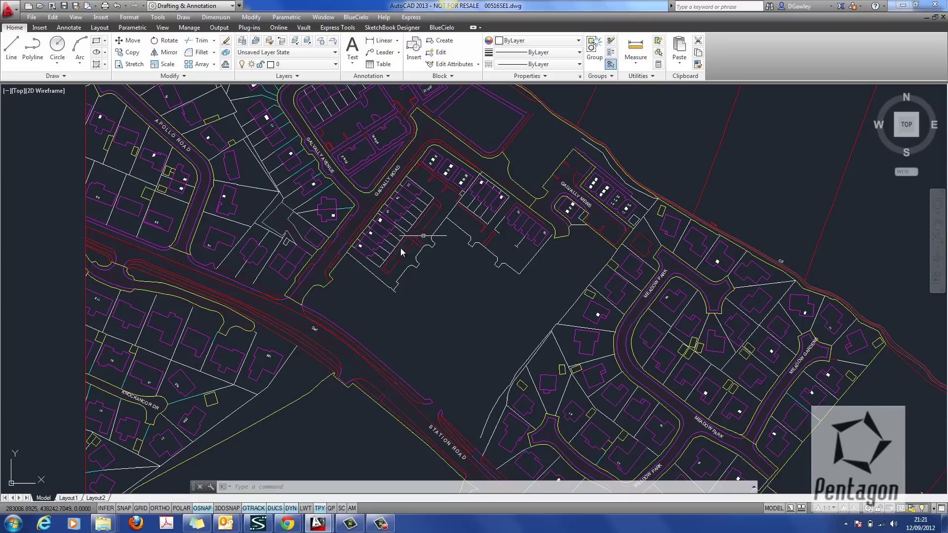
{"action": "mouse_move", "coordinate": [402, 249]}
{"action": "middle_mouse_down"}
{"action": "mouse_move", "coordinate": [395, 271]}
{"action": "mouse_move", "coordinate": [413, 271]}
{"action": "middle_mouse_up"}
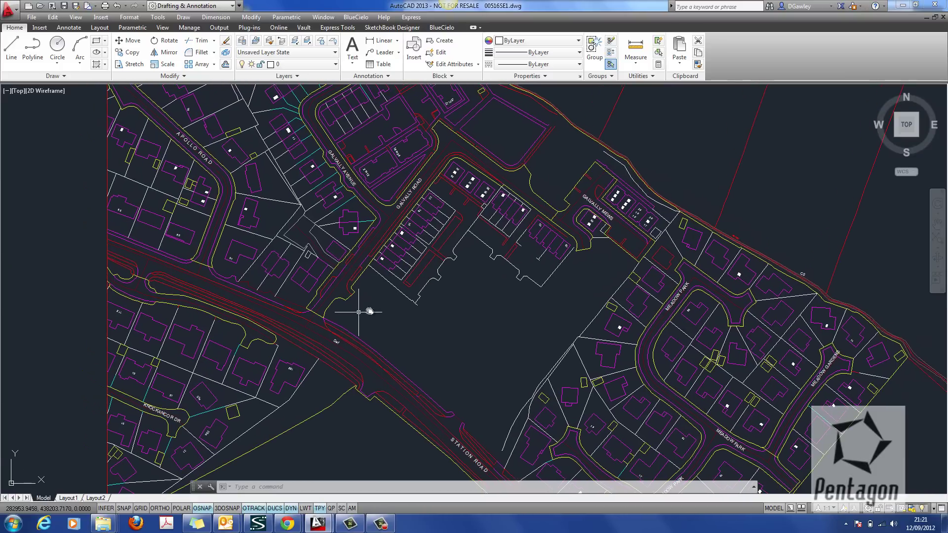
{"action": "scroll", "coordinate": [422, 224], "scroll_direction": "up", "scroll_amount": 2}
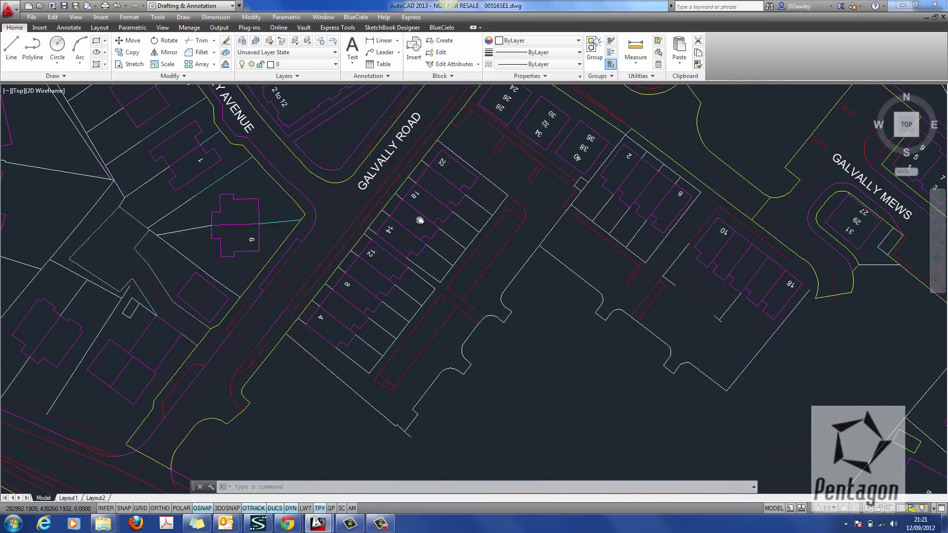
{"action": "scroll", "coordinate": [502, 254], "scroll_direction": "up", "scroll_amount": 2}
{"action": "scroll", "coordinate": [452, 271], "scroll_direction": "up", "scroll_amount": 1}
{"action": "middle_click_drag", "start_coordinate": [452, 271], "coordinate": [333, 306]}
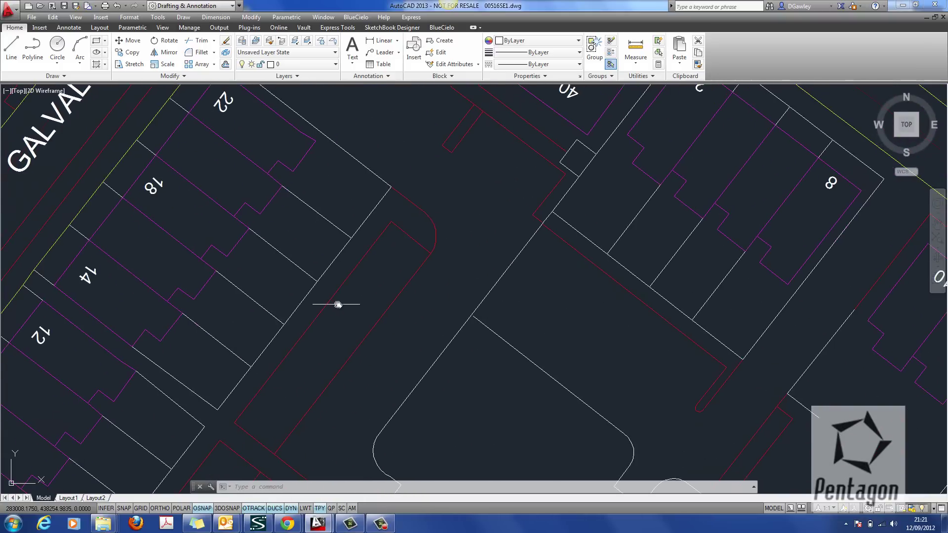
{"action": "scroll", "coordinate": [339, 306], "scroll_direction": "down", "scroll_amount": 2}
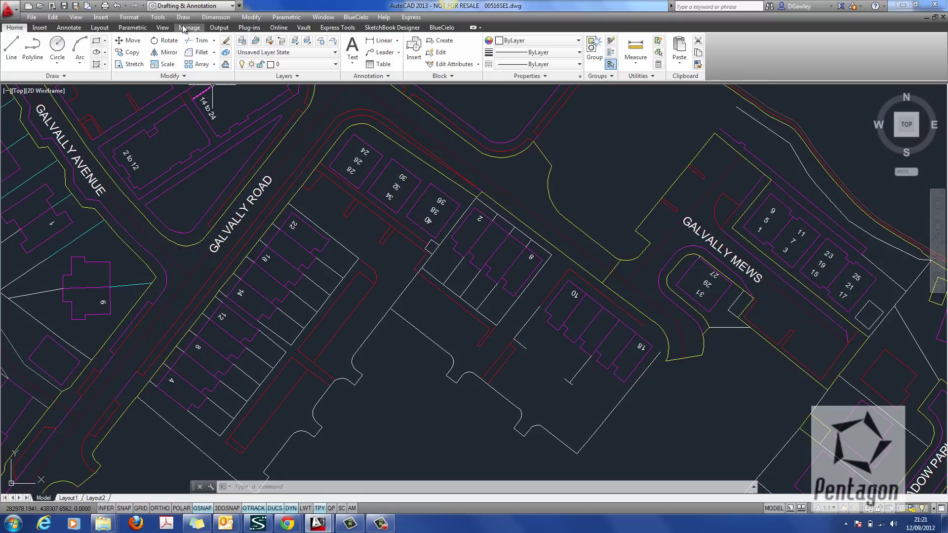
{"action": "left_click", "coordinate": [129, 17]}
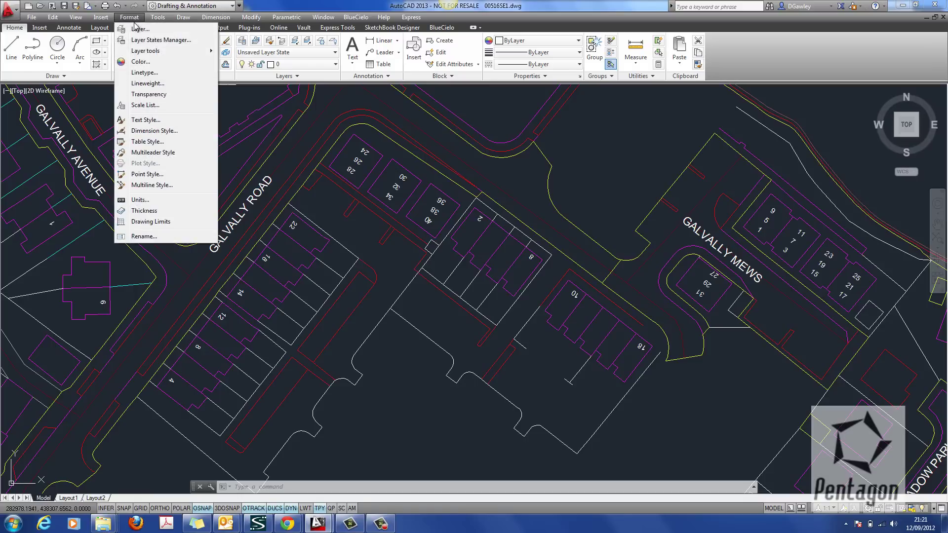
{"action": "left_click", "coordinate": [147, 174]}
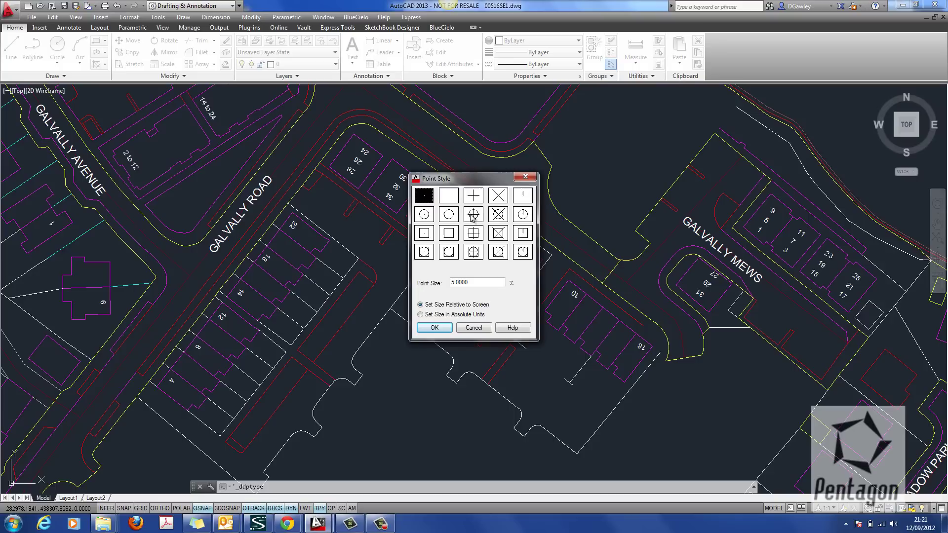
{"action": "left_click", "coordinate": [473, 214]}
{"action": "left_click", "coordinate": [434, 328]}
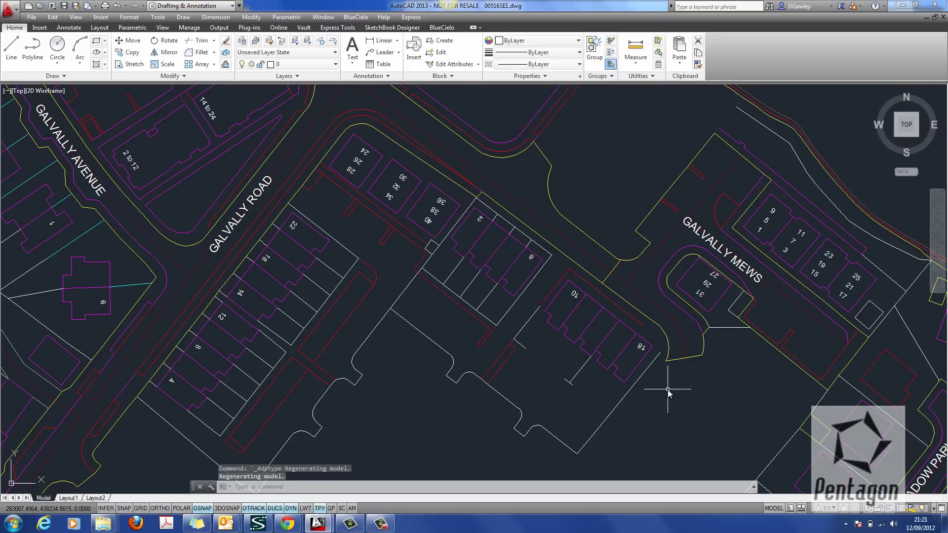
{"action": "middle_click_drag", "start_coordinate": [668, 387], "coordinate": [342, 256]}
Step: Run POINT and drop one circle-with-cross point in the open ground south of Galvally Mews
{"action": "type", "text": "poi"}
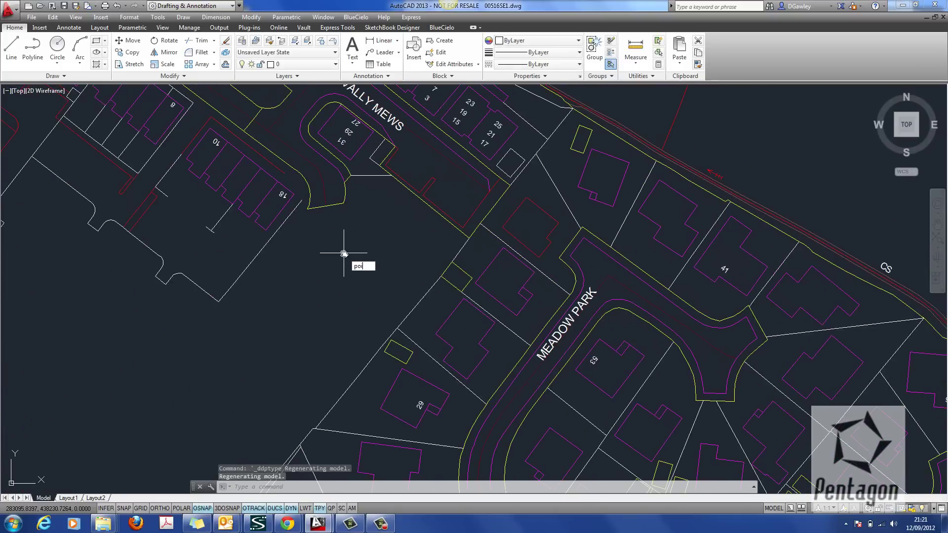
{"action": "type", "text": "nt"}
{"action": "key", "text": "Return"}
{"action": "scroll", "coordinate": [365, 227], "scroll_direction": "up", "scroll_amount": 4}
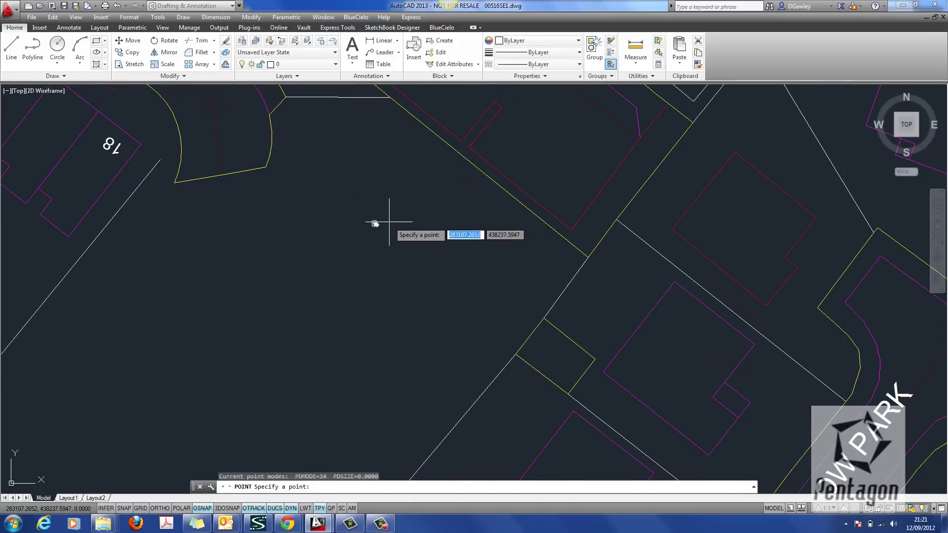
{"action": "left_click", "coordinate": [338, 230]}
{"action": "scroll", "coordinate": [348, 264], "scroll_direction": "up", "scroll_amount": 3}
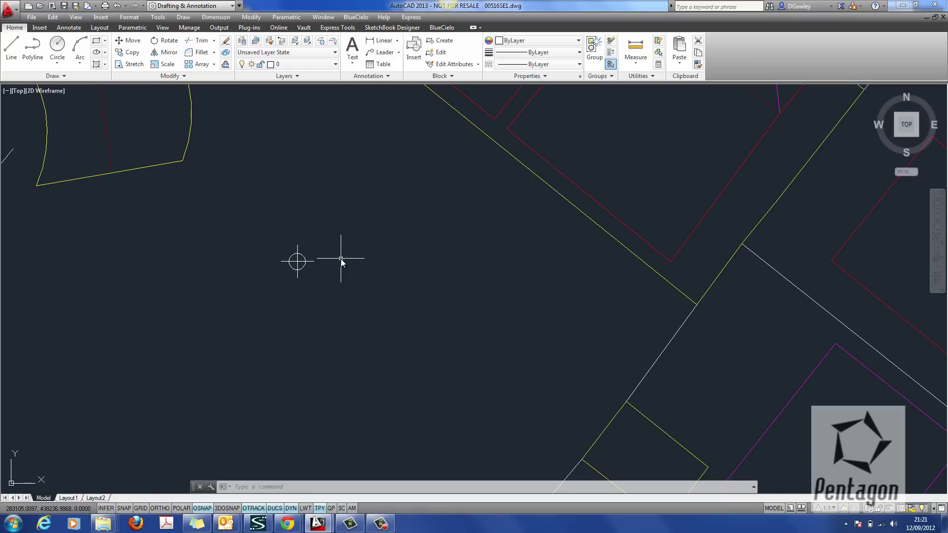
Step: Start DTEXT just right of the point with height 1 and rotation 0, clearing stray test characters
{"action": "type", "text": "d"}
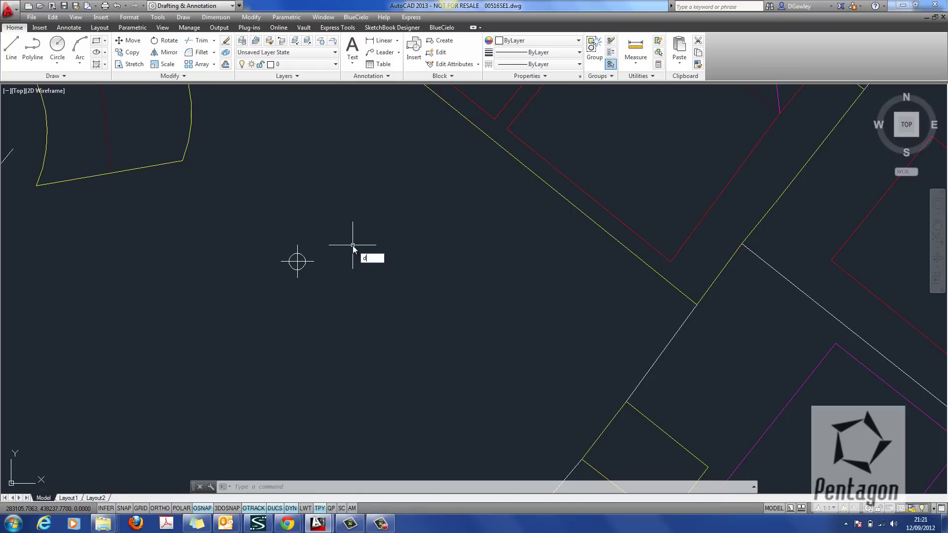
{"action": "type", "text": "text"}
{"action": "key", "text": "Return"}
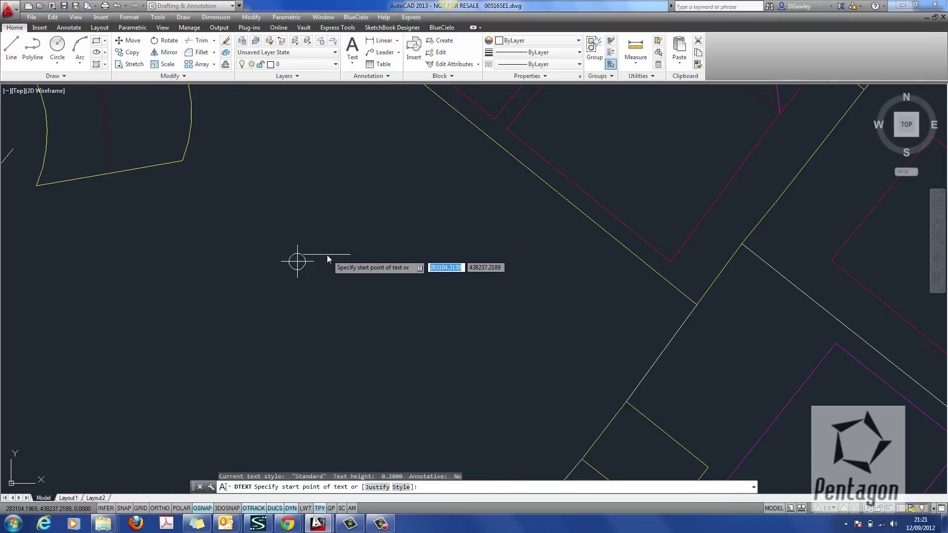
{"action": "left_click", "coordinate": [328, 256]}
{"action": "type", "text": "1"}
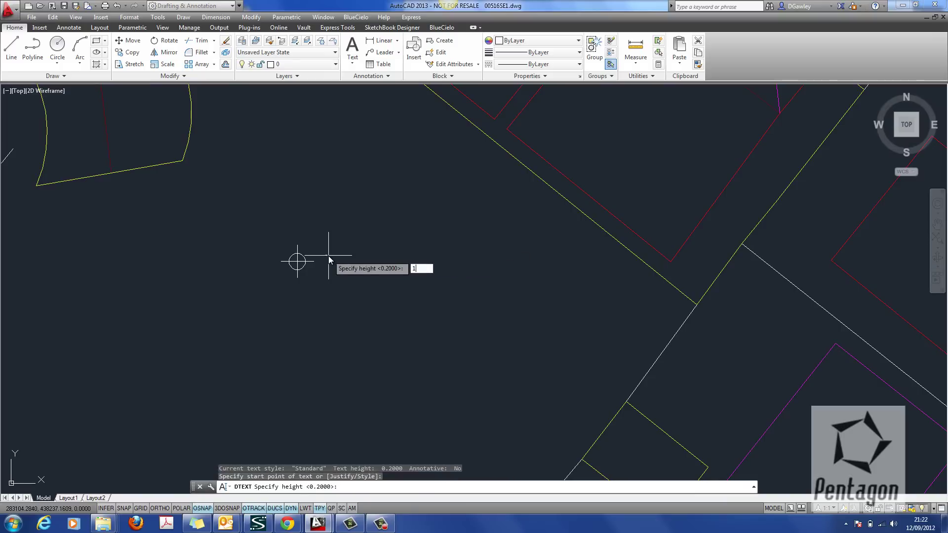
{"action": "key", "text": "Return"}
{"action": "key", "text": "Return"}
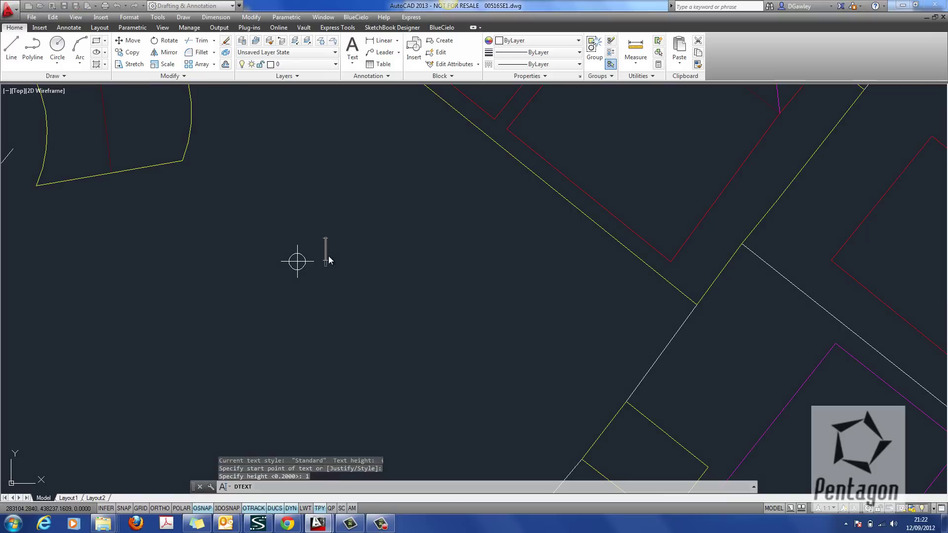
{"action": "scroll", "coordinate": [331, 250], "scroll_direction": "up", "scroll_amount": 4}
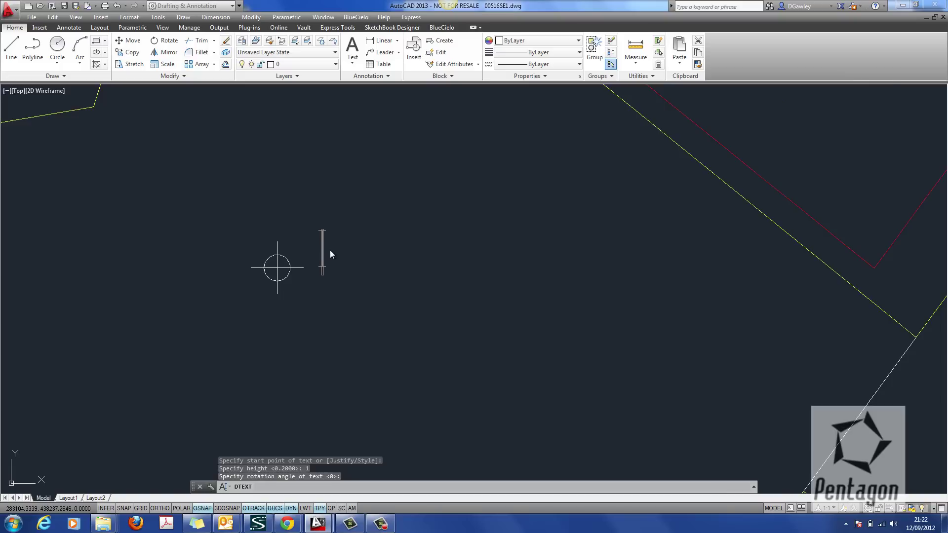
{"action": "type", "text": "dfsf"}
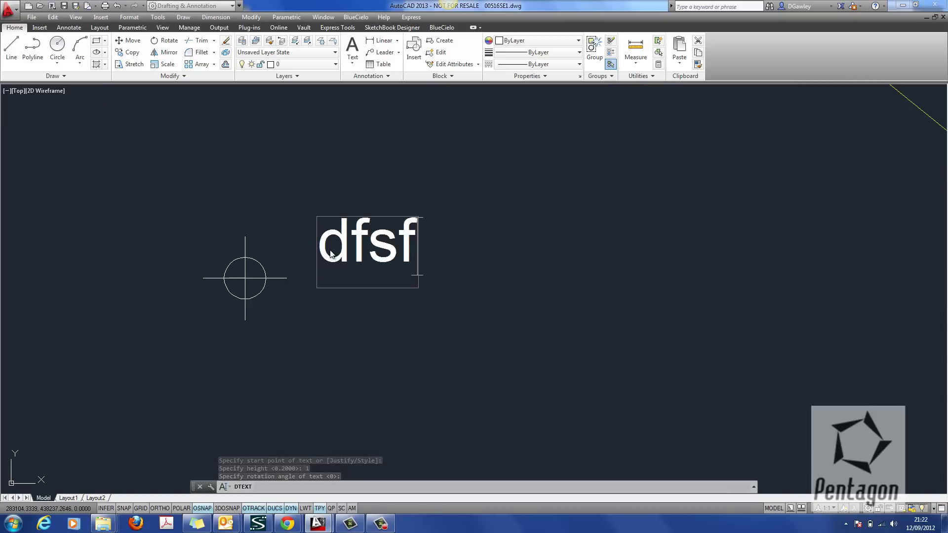
{"action": "key", "text": "BackSpace"}
{"action": "key", "text": "BackSpace"}
{"action": "key", "text": "BackSpace"}
{"action": "key", "text": "BackSpace"}
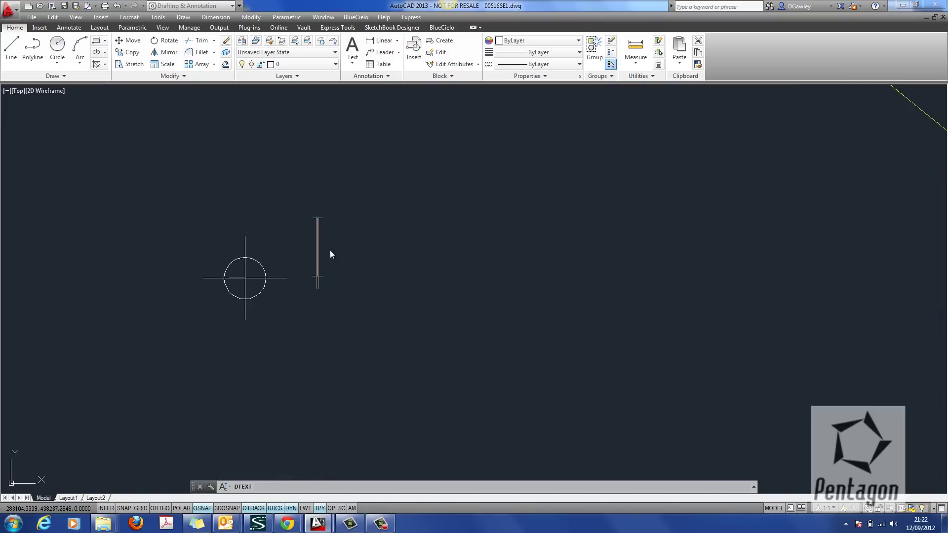
Step: Insert a field into the label, choosing the Objects category and the Object field type
{"action": "right_click", "coordinate": [317, 253]}
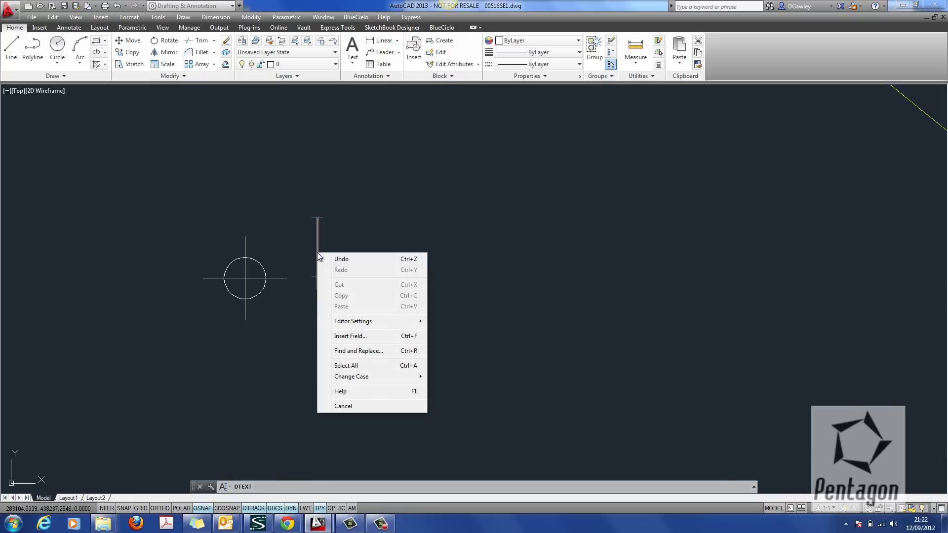
{"action": "left_click", "coordinate": [354, 337]}
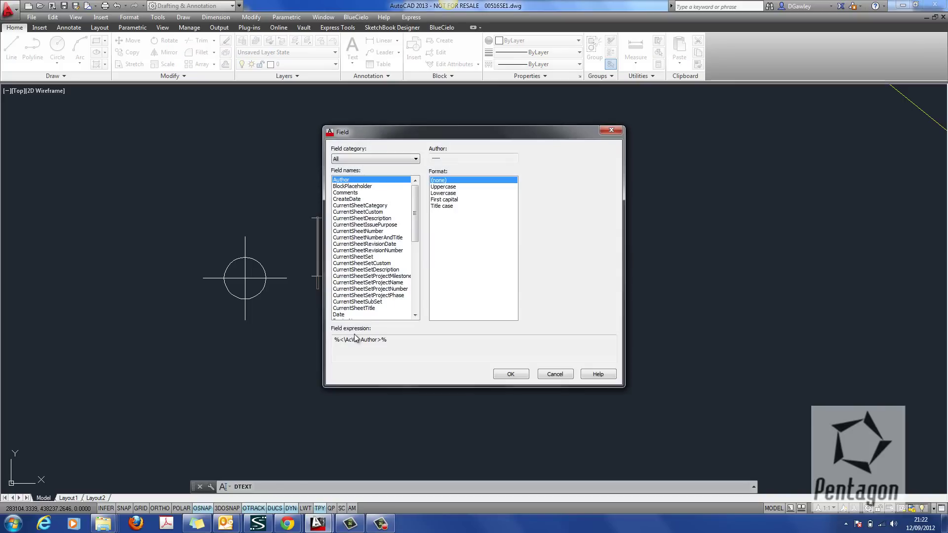
{"action": "left_click", "coordinate": [389, 159]}
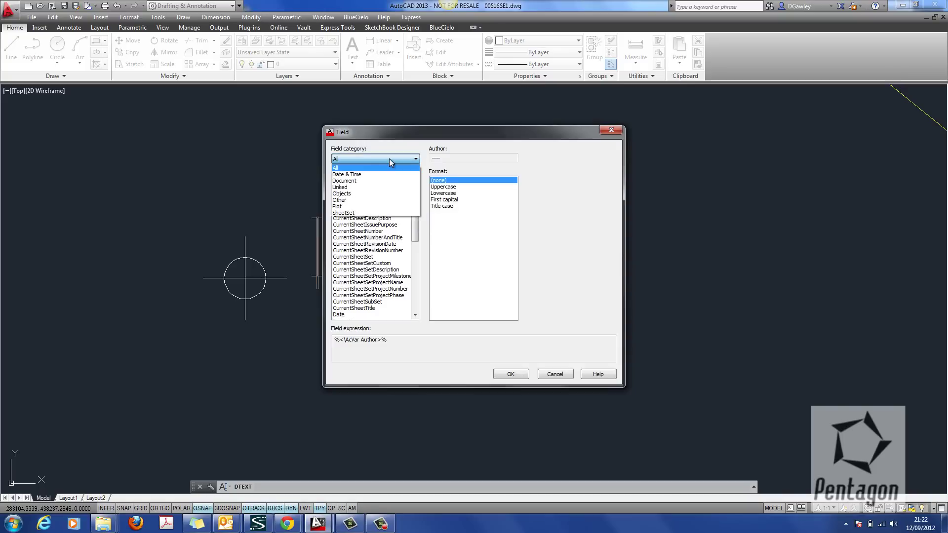
{"action": "left_click", "coordinate": [346, 194]}
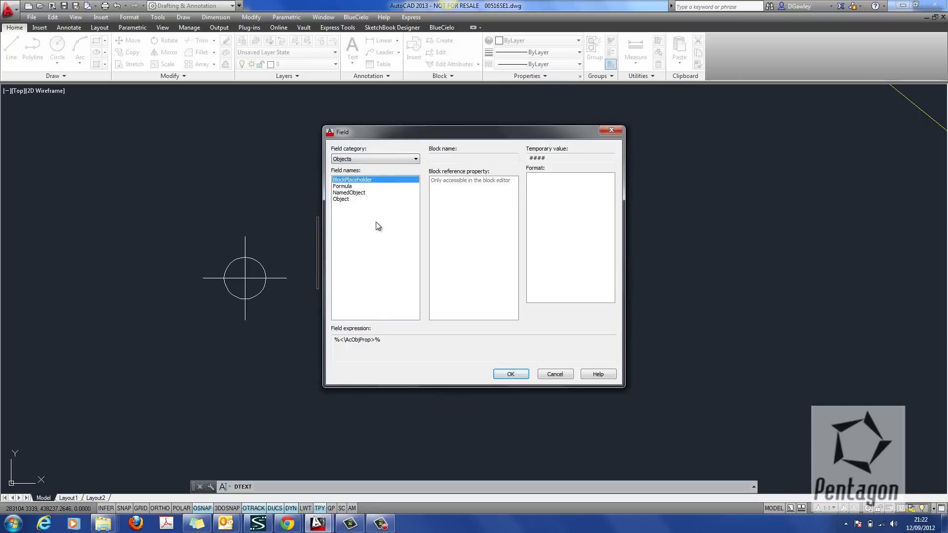
{"action": "left_click", "coordinate": [341, 200]}
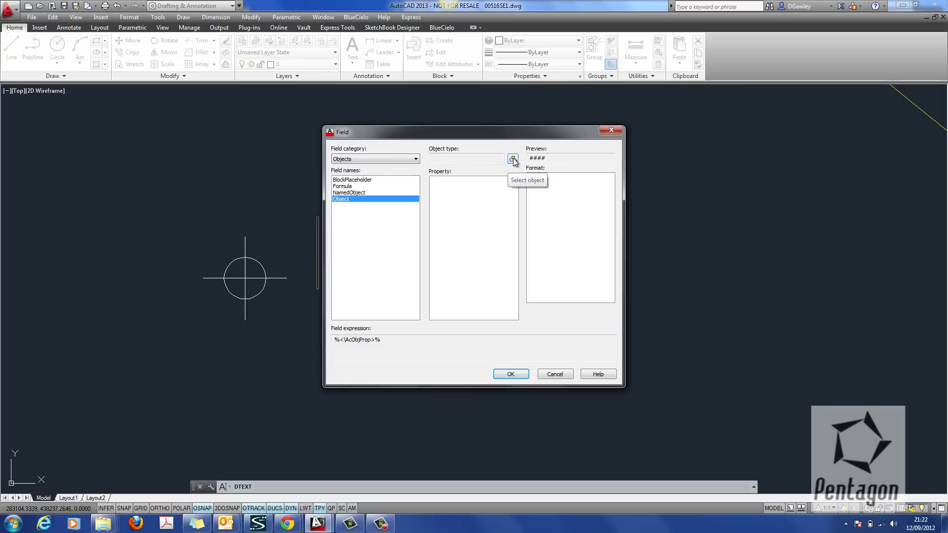
Step: Link the field to the point's Position with X only, so the label reads 283102.4398
{"action": "left_click", "coordinate": [513, 159]}
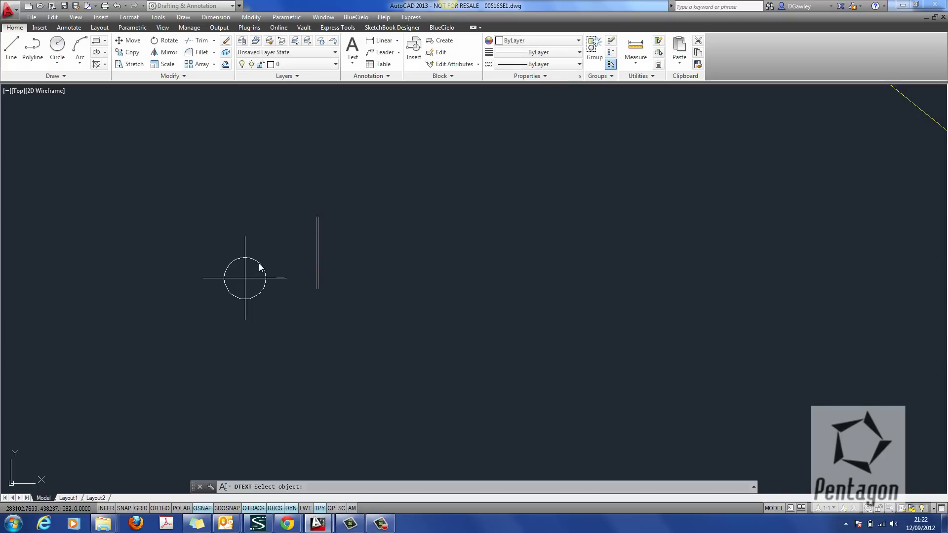
{"action": "left_click", "coordinate": [259, 267]}
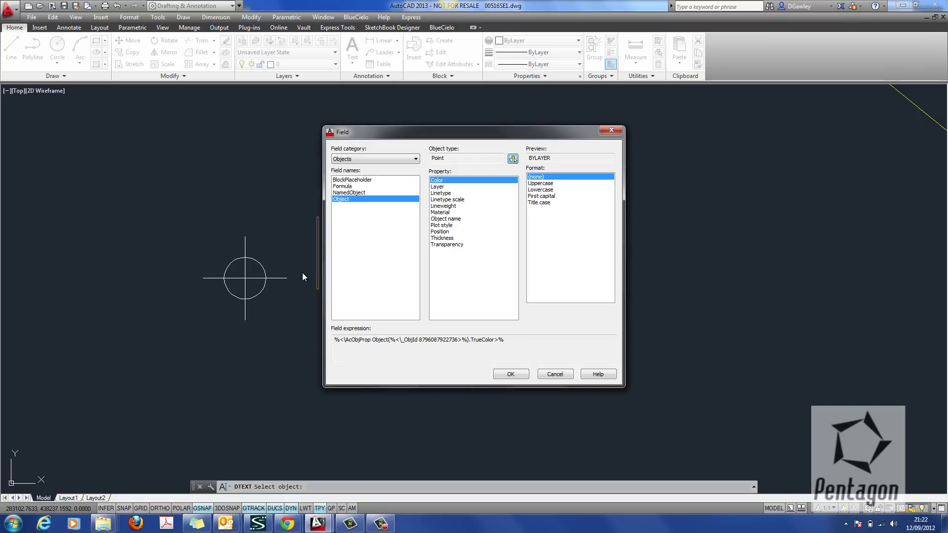
{"action": "left_click", "coordinate": [442, 232]}
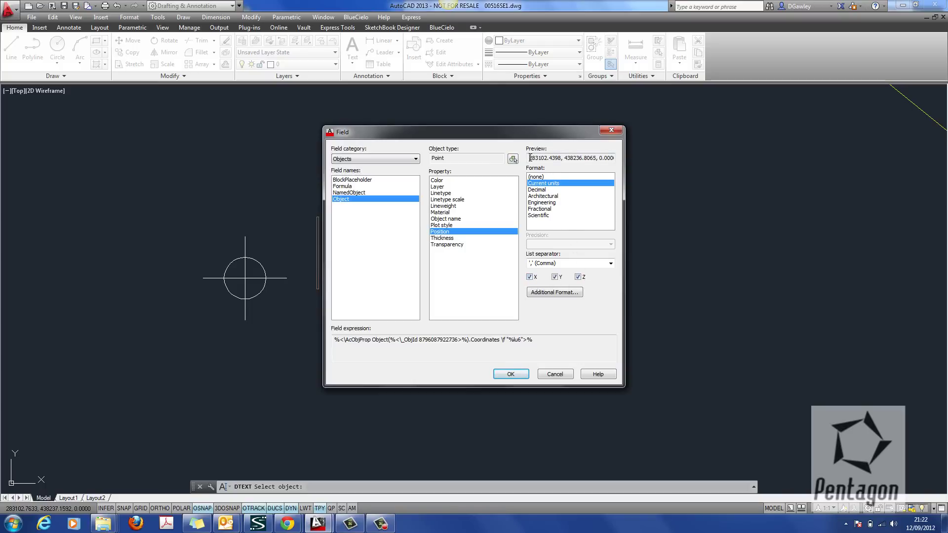
{"action": "left_click_drag", "start_coordinate": [529, 158], "coordinate": [620, 163]}
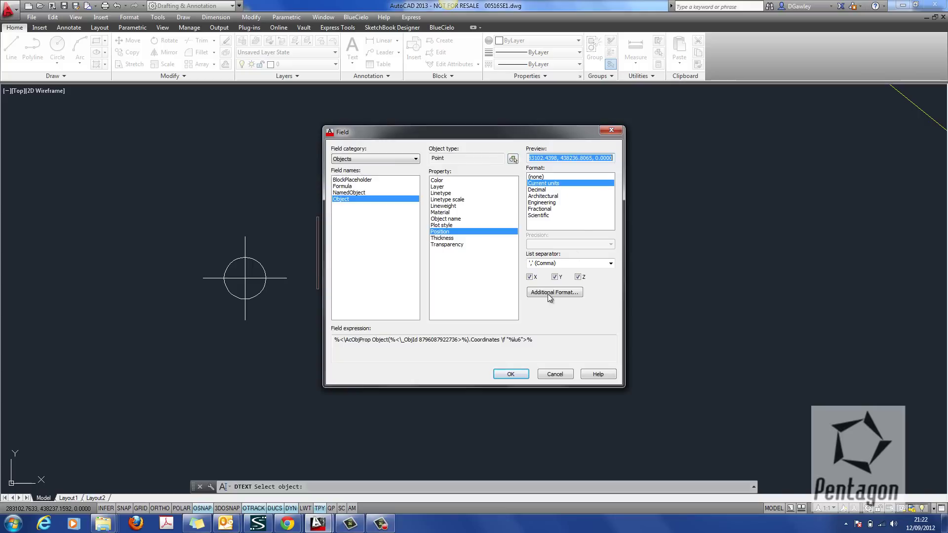
{"action": "left_click", "coordinate": [555, 278]}
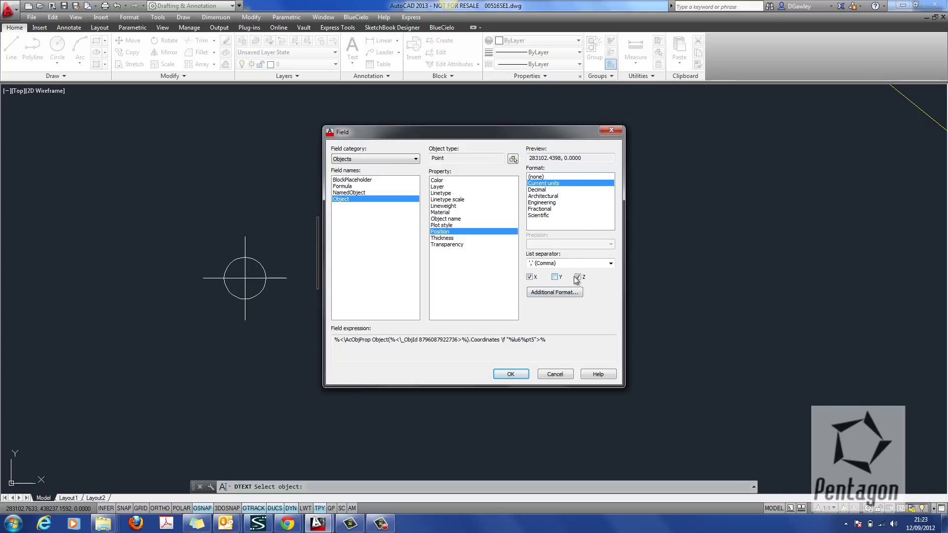
{"action": "left_click", "coordinate": [578, 278]}
{"action": "left_click", "coordinate": [511, 374]}
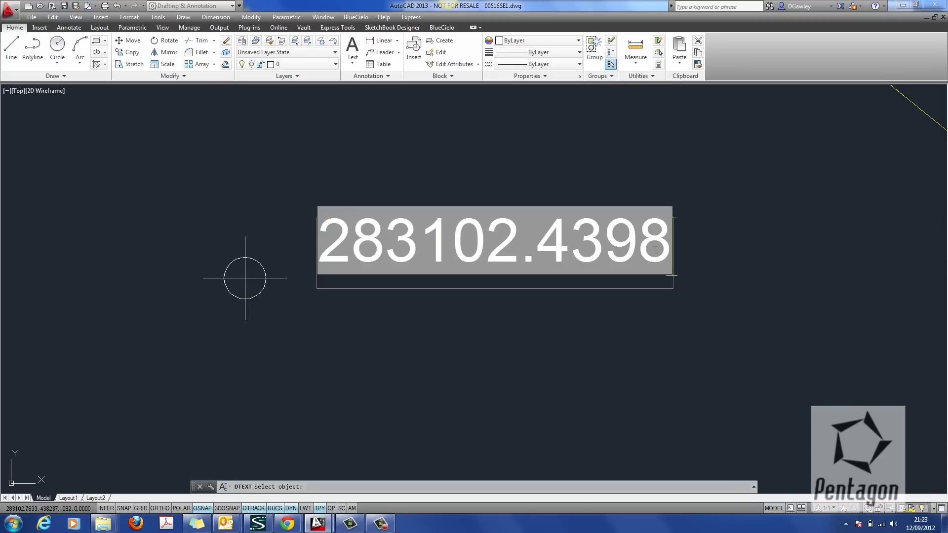
Step: Finish the easting label and copy it straight down with Ortho on, directly below the original
{"action": "key", "text": "Return"}
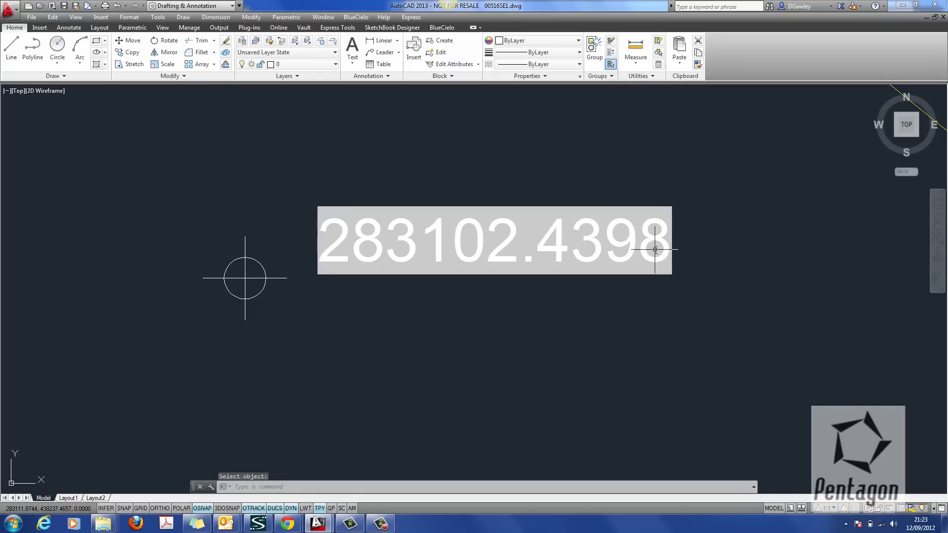
{"action": "type", "text": "co"}
{"action": "key", "text": "Return"}
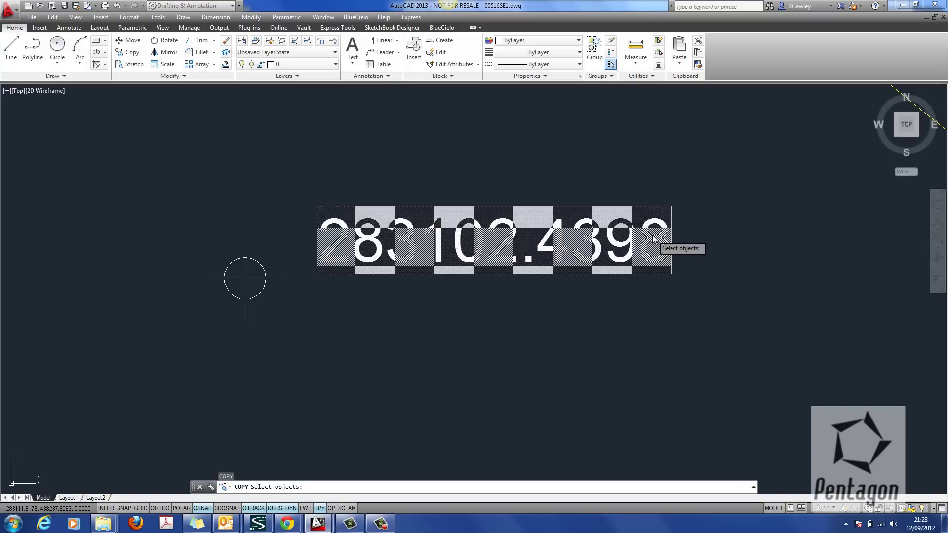
{"action": "left_click", "coordinate": [653, 239]}
{"action": "key", "text": "Return"}
{"action": "left_click", "coordinate": [724, 209]}
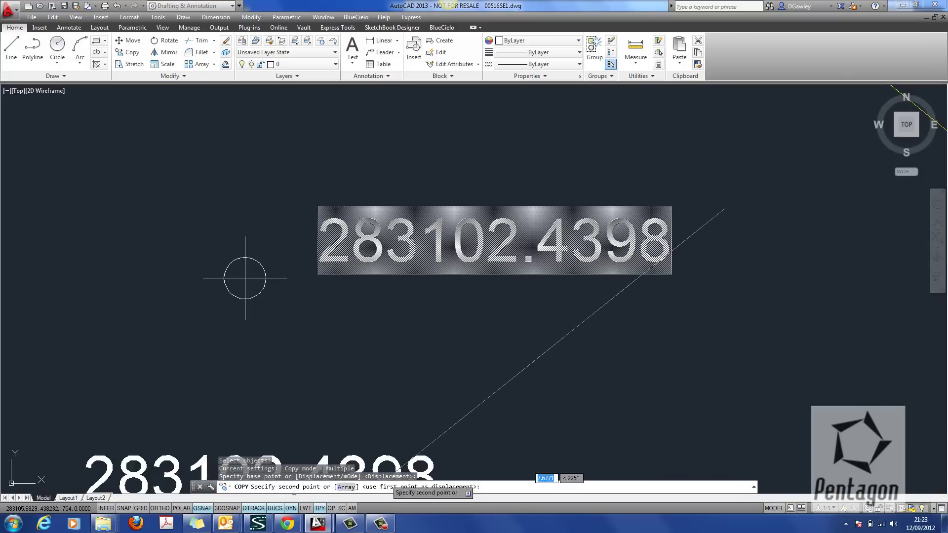
{"action": "key", "text": "F8"}
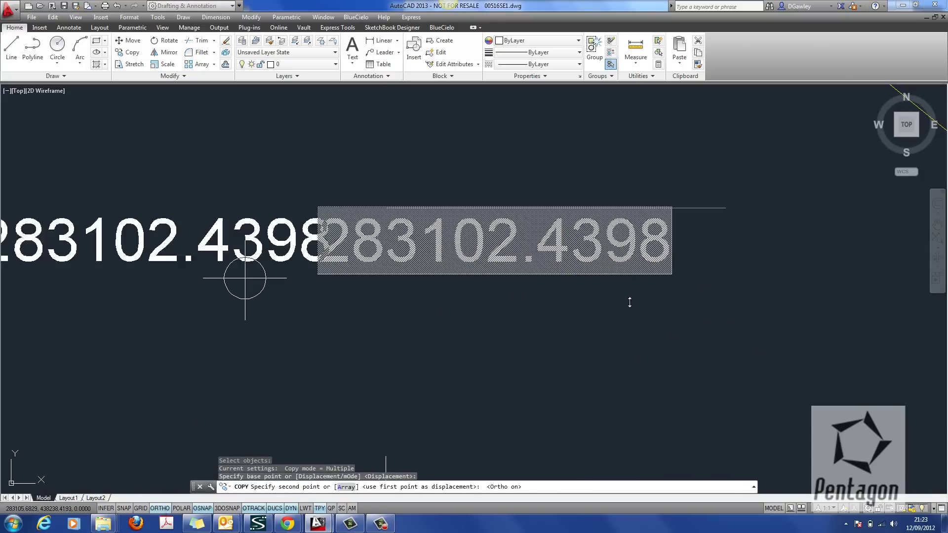
{"action": "left_click", "coordinate": [728, 279]}
{"action": "right_click", "coordinate": [730, 265]}
{"action": "left_click", "coordinate": [741, 271]}
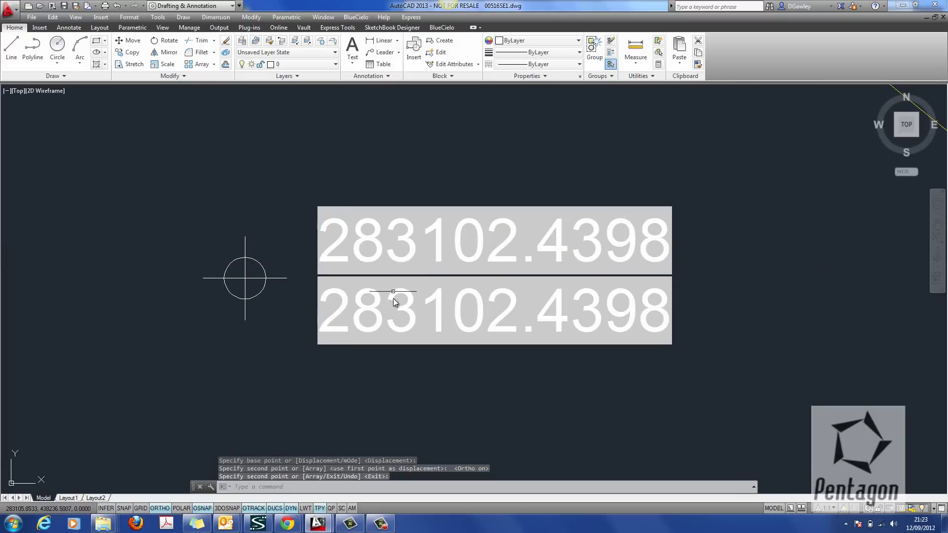
Step: Edit the lower label's field to show Y only, so it reads northing 438236.8065
{"action": "double_click", "coordinate": [396, 296]}
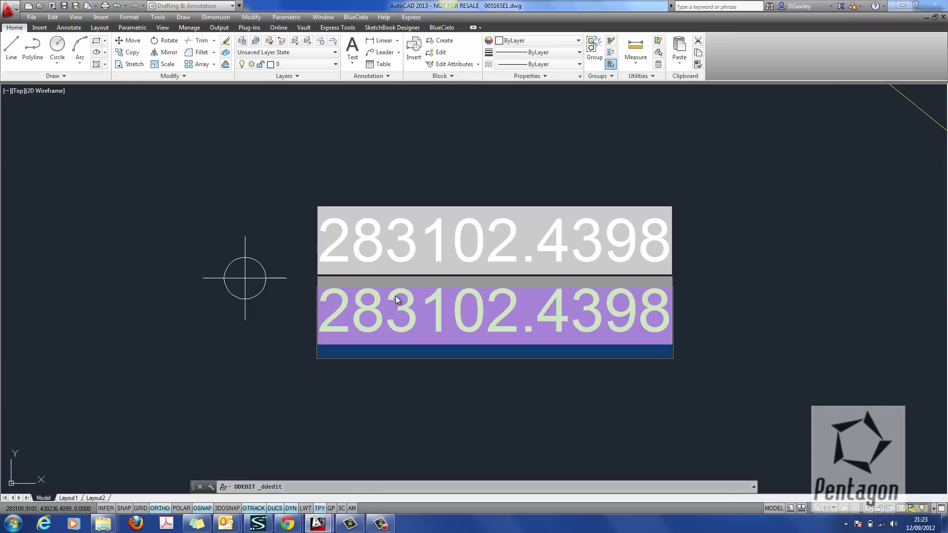
{"action": "right_click", "coordinate": [396, 295]}
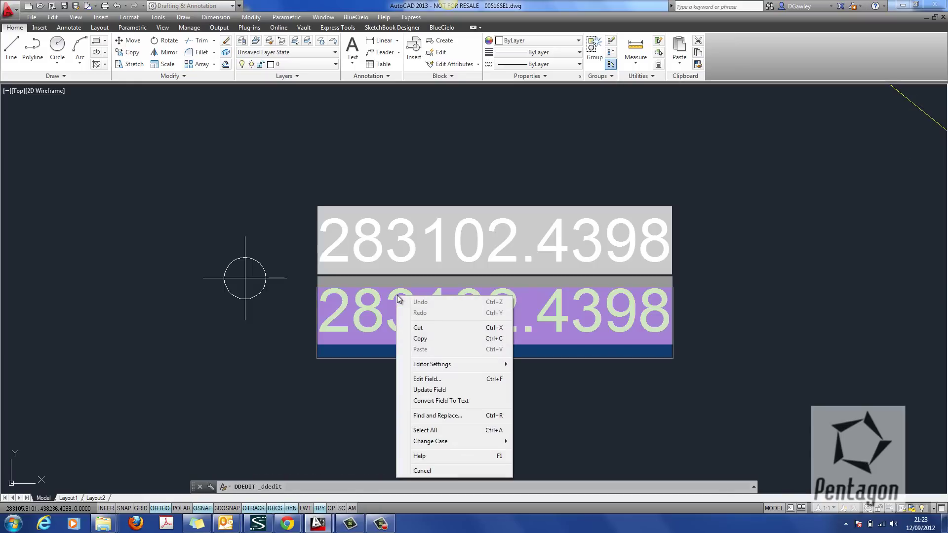
{"action": "left_click", "coordinate": [429, 379]}
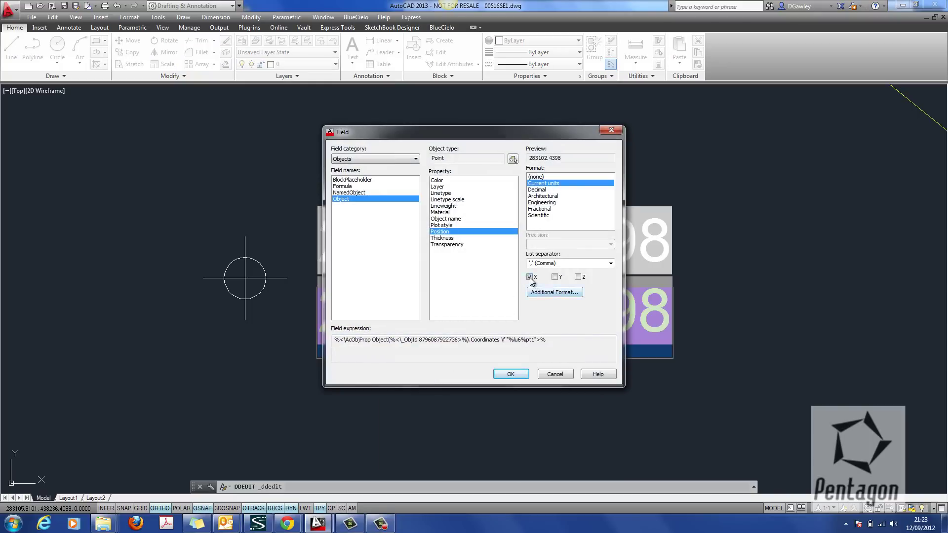
{"action": "left_click", "coordinate": [554, 277]}
{"action": "left_click", "coordinate": [554, 277]}
{"action": "left_click", "coordinate": [555, 277]}
{"action": "left_click", "coordinate": [529, 277]}
{"action": "left_click", "coordinate": [511, 374]}
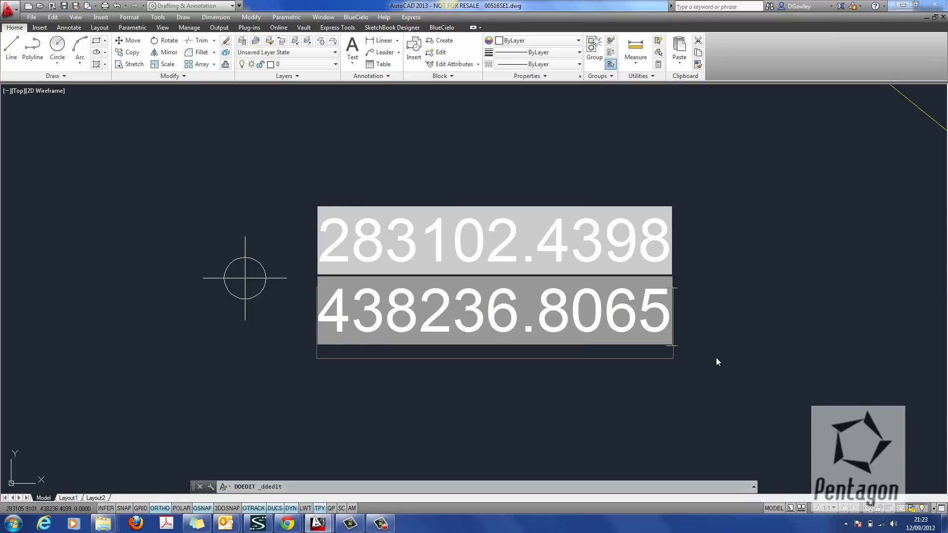
Step: Close the label editor and start copying the point with both labels from the marker as base point
{"action": "left_click", "coordinate": [716, 357]}
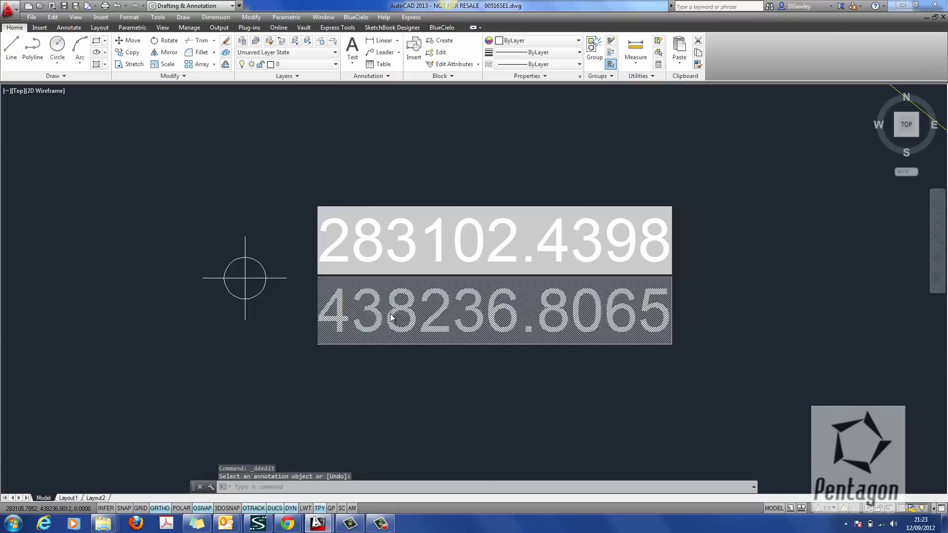
{"action": "scroll", "coordinate": [393, 321], "scroll_direction": "down", "scroll_amount": 10}
{"action": "middle_click_drag", "start_coordinate": [433, 350], "coordinate": [504, 341]}
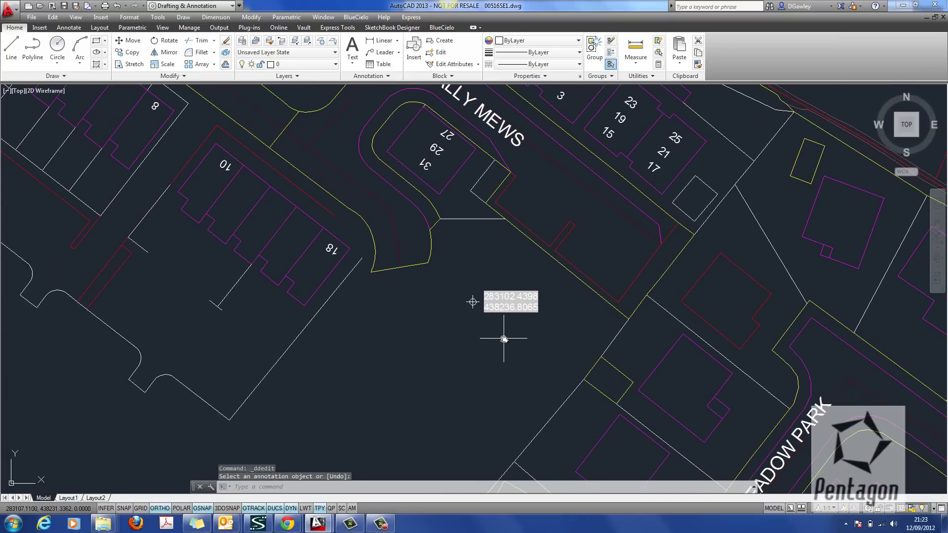
{"action": "type", "text": "co"}
{"action": "key", "text": "Return"}
{"action": "left_click", "coordinate": [526, 339]}
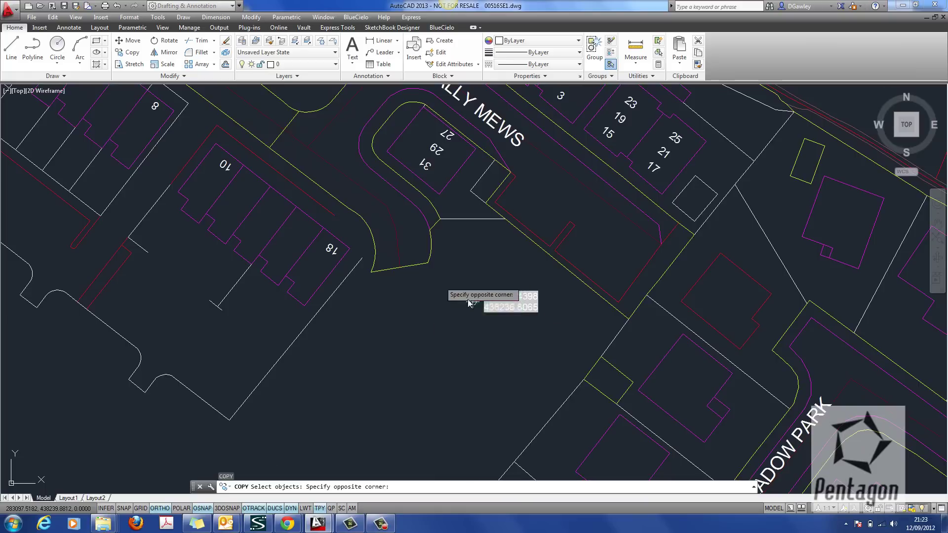
{"action": "left_click", "coordinate": [444, 290]}
{"action": "key", "text": "Return"}
{"action": "left_click", "coordinate": [472, 302]}
{"action": "scroll", "coordinate": [463, 330], "scroll_direction": "up", "scroll_amount": 2}
{"action": "middle_click_drag", "start_coordinate": [478, 285], "coordinate": [514, 186]}
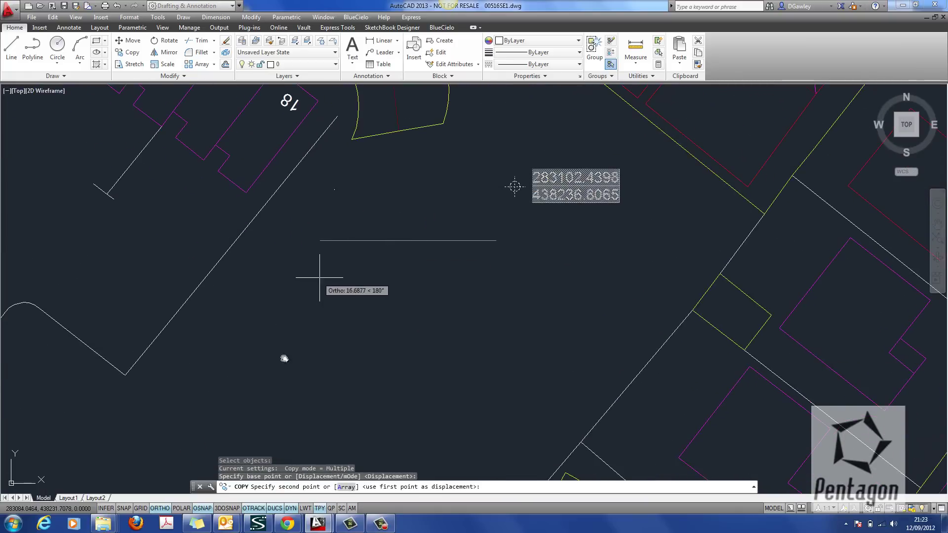
Step: Turn off Ortho, Osnap, Otrack and DUCS, then place copies at four new site locations
{"action": "left_click", "coordinate": [160, 508]}
{"action": "left_click", "coordinate": [202, 508]}
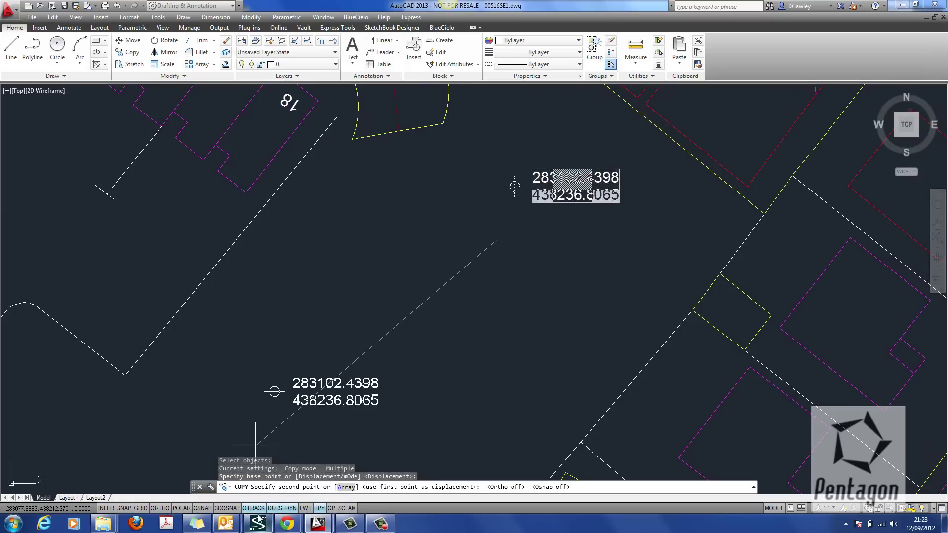
{"action": "left_click", "coordinate": [254, 508]}
{"action": "left_click", "coordinate": [275, 508]}
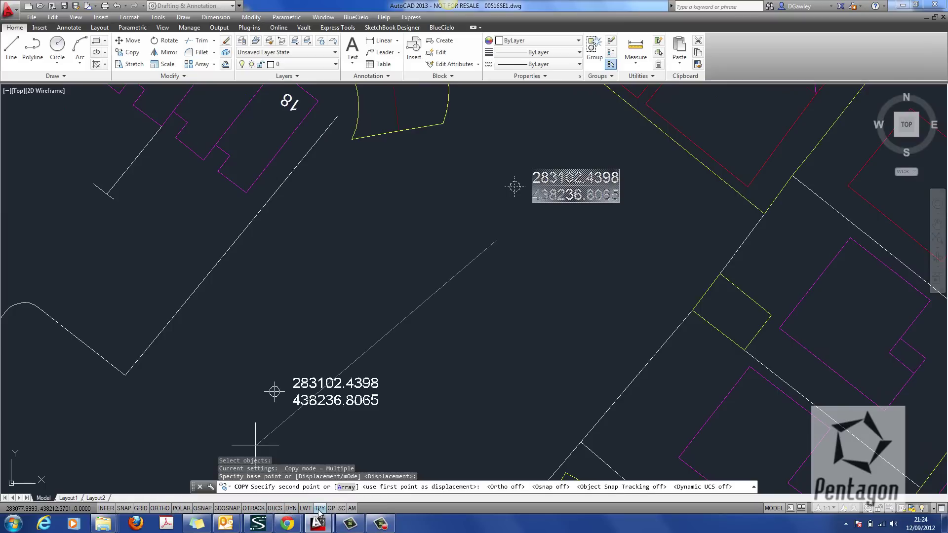
{"action": "left_click", "coordinate": [315, 271]}
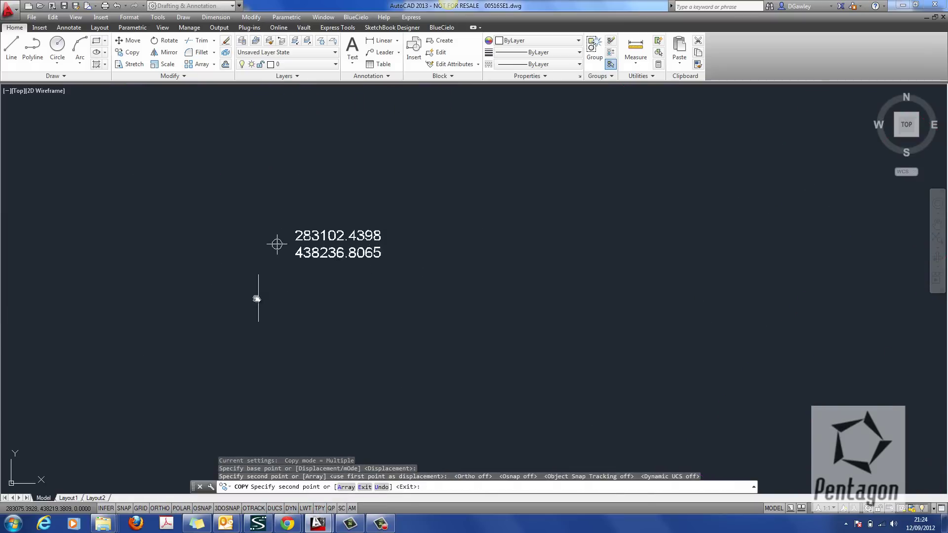
{"action": "scroll", "coordinate": [277, 246], "scroll_direction": "down", "scroll_amount": 2}
{"action": "left_click", "coordinate": [271, 390]}
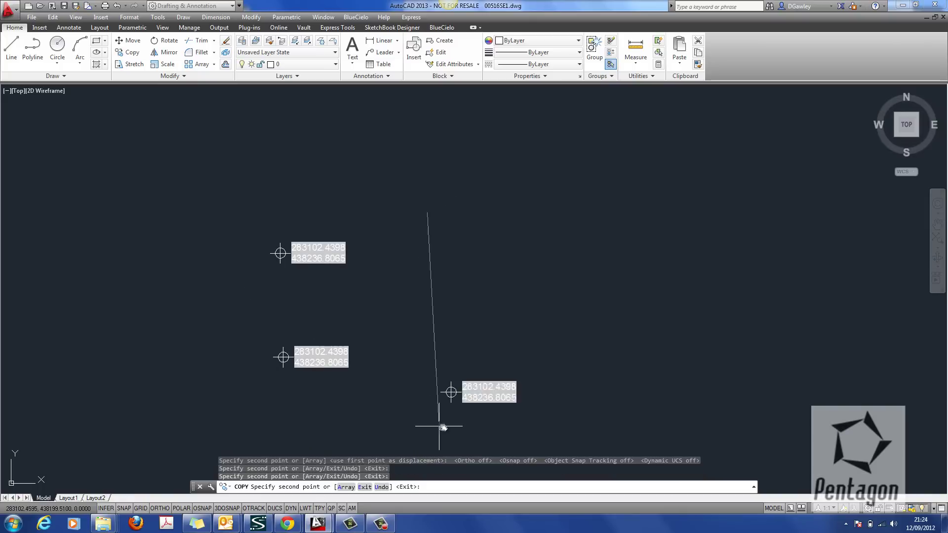
{"action": "left_click", "coordinate": [439, 426]}
{"action": "left_click", "coordinate": [573, 308]}
{"action": "right_click", "coordinate": [490, 228]}
{"action": "left_click", "coordinate": [500, 239]}
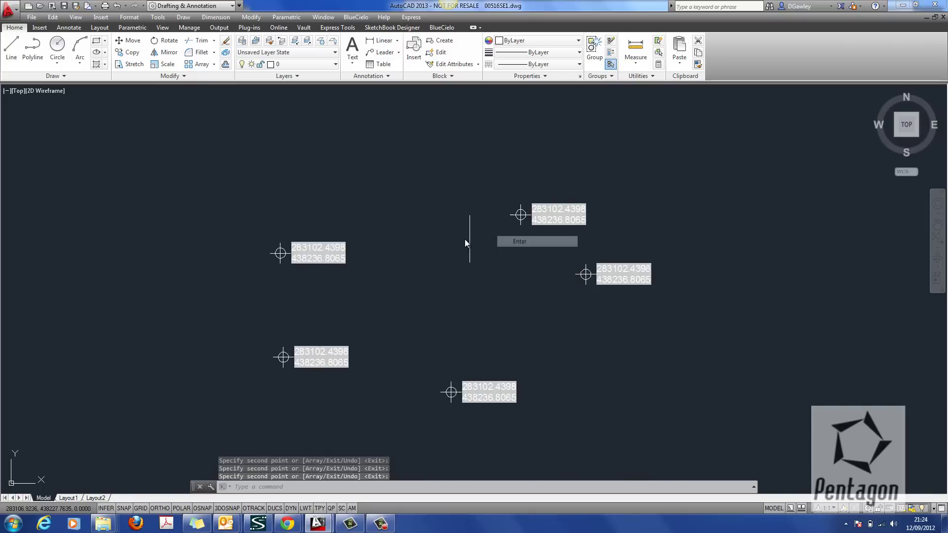
Step: Run REGENALL so each copied label shows its own easting and northing
{"action": "scroll", "coordinate": [465, 240], "scroll_direction": "up", "scroll_amount": 2}
{"action": "middle_click_drag", "start_coordinate": [465, 240], "coordinate": [428, 224]}
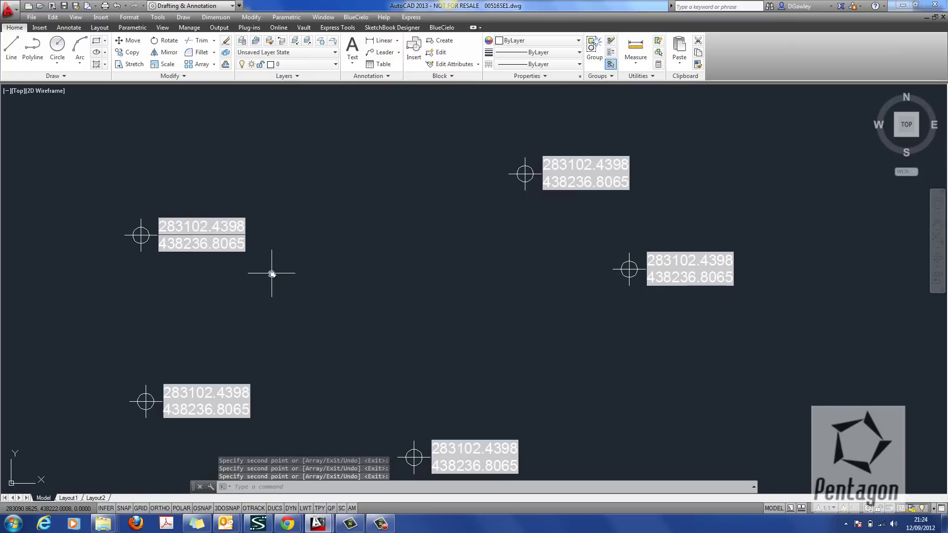
{"action": "type", "text": "regenall"}
{"action": "key", "text": "Return"}
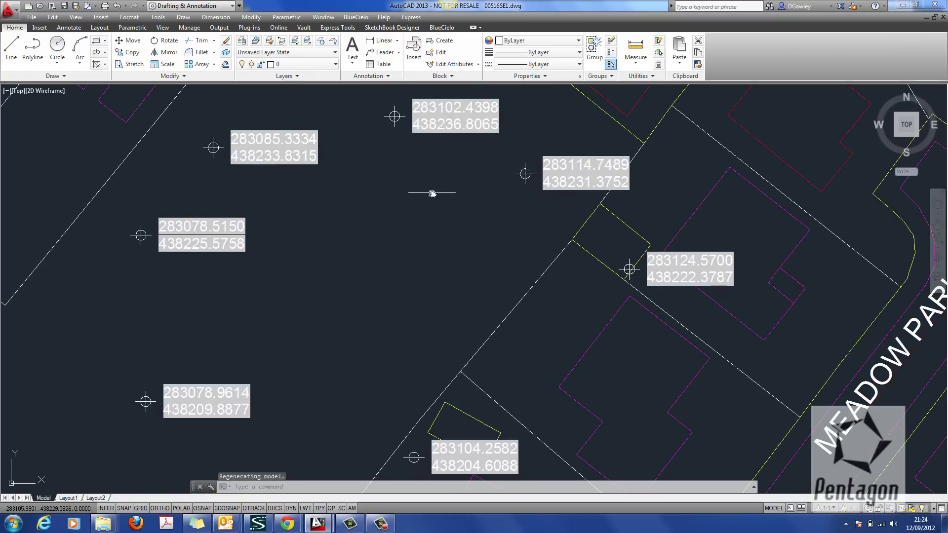
{"action": "scroll", "coordinate": [503, 286], "scroll_direction": "down", "scroll_amount": 4}
Step: Copy the 283085 point and its label to new locations across the site
{"action": "middle_click_drag", "start_coordinate": [503, 285], "coordinate": [535, 290]}
{"action": "scroll", "coordinate": [528, 269], "scroll_direction": "up", "scroll_amount": 2}
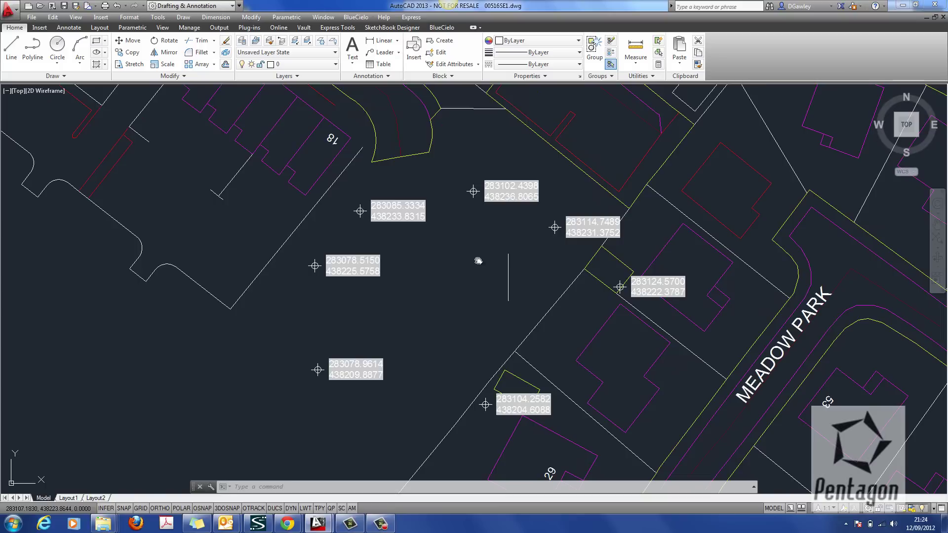
{"action": "type", "text": "co"}
{"action": "key", "text": "Return"}
{"action": "scroll", "coordinate": [477, 256], "scroll_direction": "up", "scroll_amount": 2}
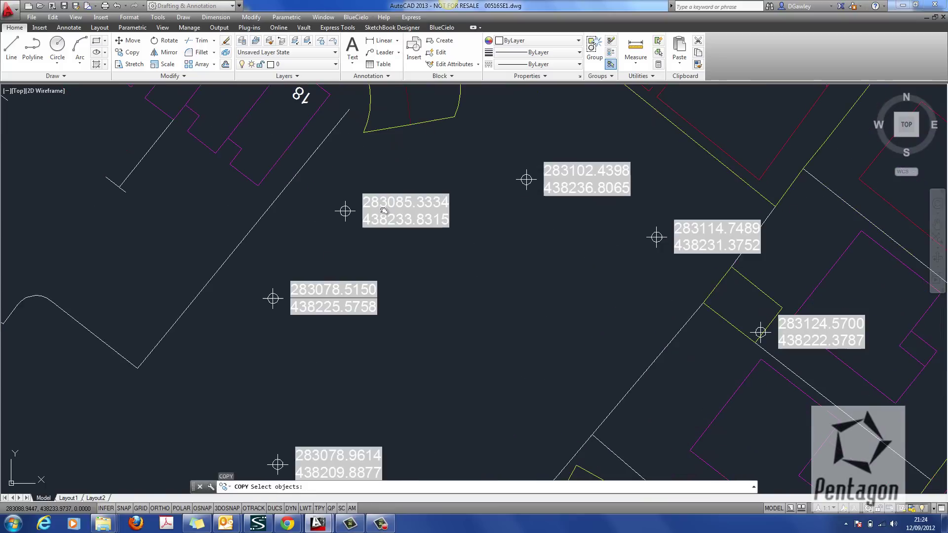
{"action": "left_click", "coordinate": [471, 253]}
{"action": "left_click", "coordinate": [337, 195]}
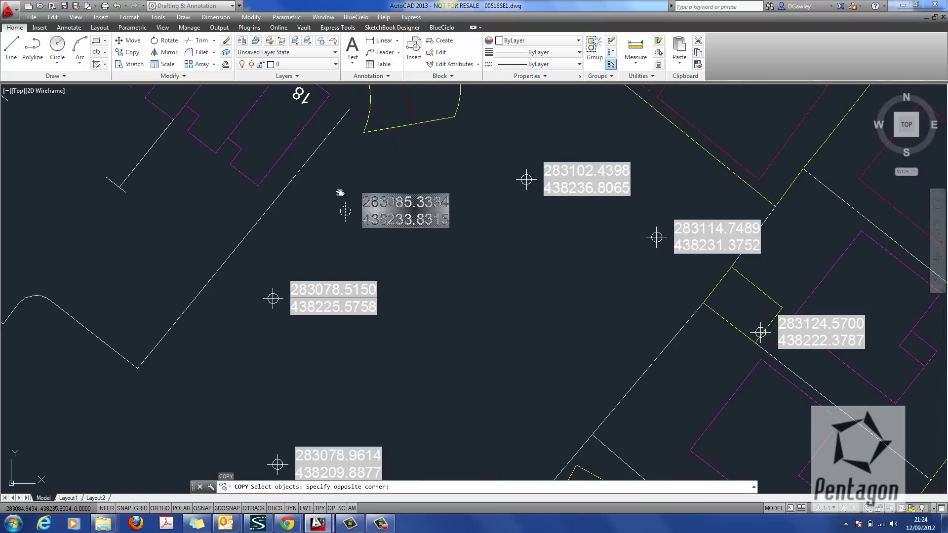
{"action": "left_click", "coordinate": [484, 311]}
{"action": "left_click", "coordinate": [480, 384]}
{"action": "left_click", "coordinate": [292, 423]}
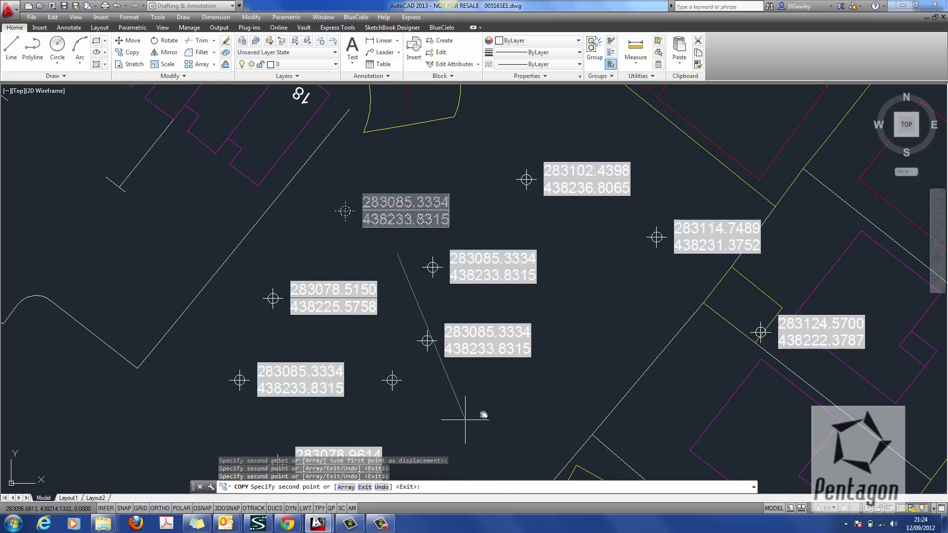
{"action": "key", "text": "Escape"}
Step: Rerun REGENALL from Recent Input to refresh the new labels' coordinates
{"action": "right_click", "coordinate": [592, 242]}
{"action": "mouse_move", "coordinate": [716, 267]}
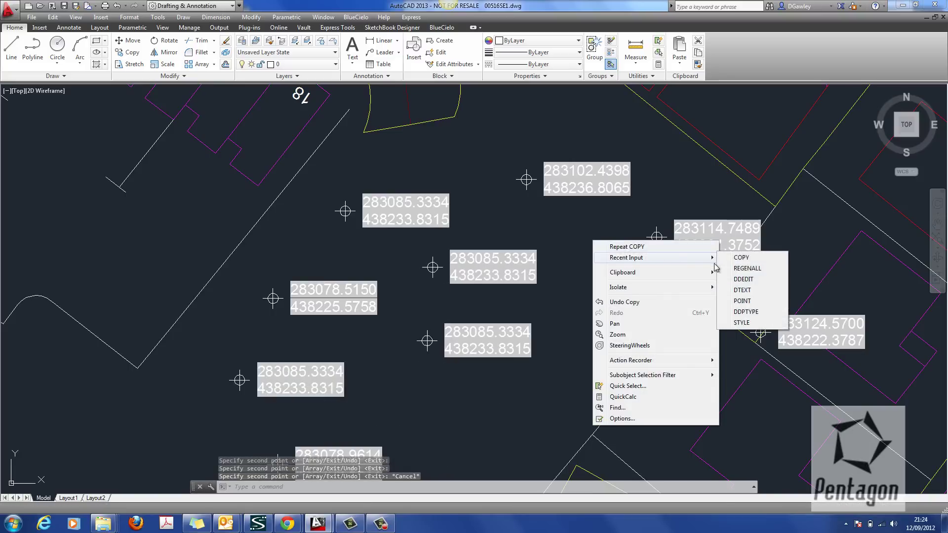
{"action": "left_click", "coordinate": [747, 269]}
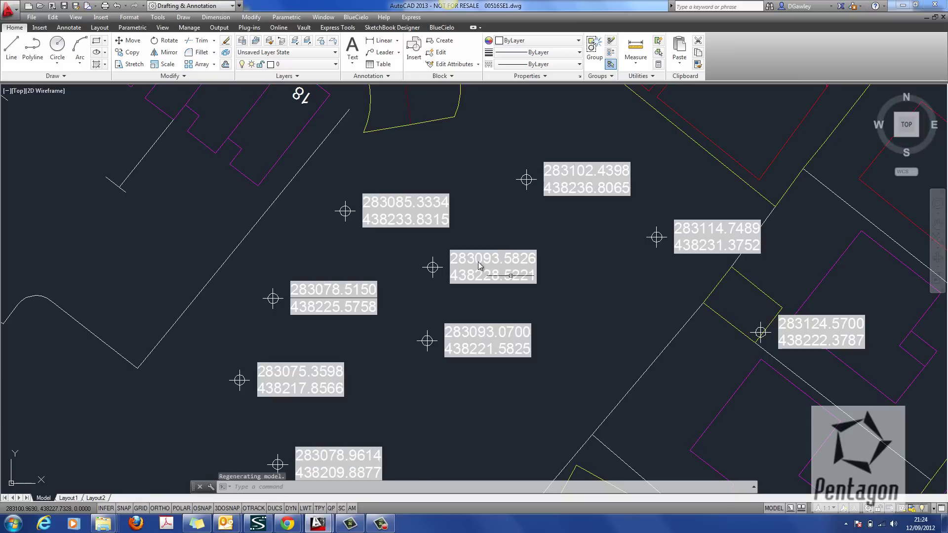
Step: Uncheck Display background of fields under Options > User Preferences and apply
{"action": "middle_click_drag", "start_coordinate": [539, 275], "coordinate": [489, 267]}
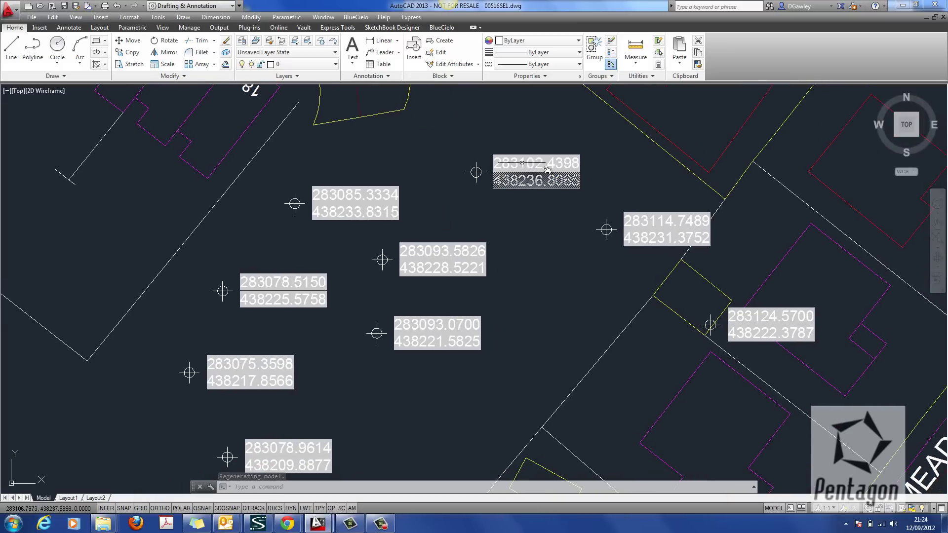
{"action": "type", "text": "op"}
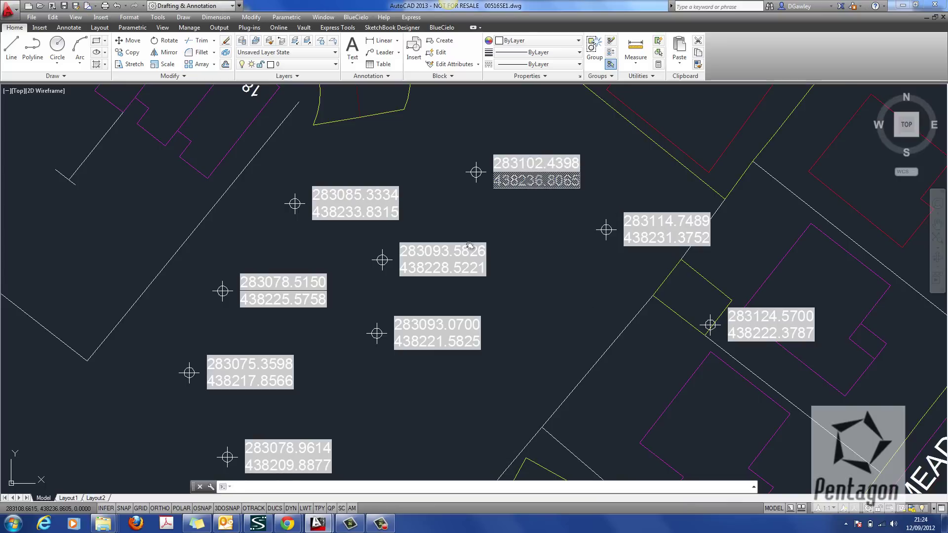
{"action": "key", "text": "Return"}
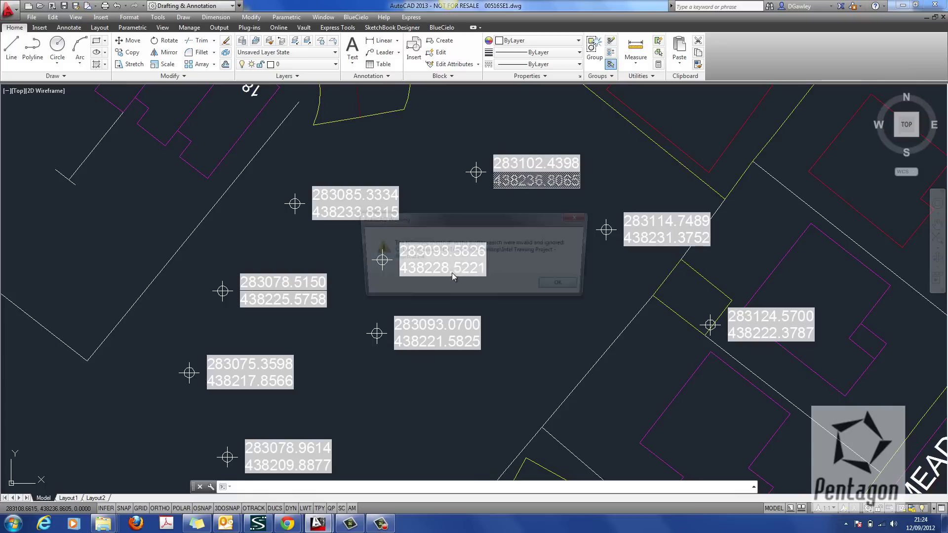
{"action": "left_click", "coordinate": [575, 289]}
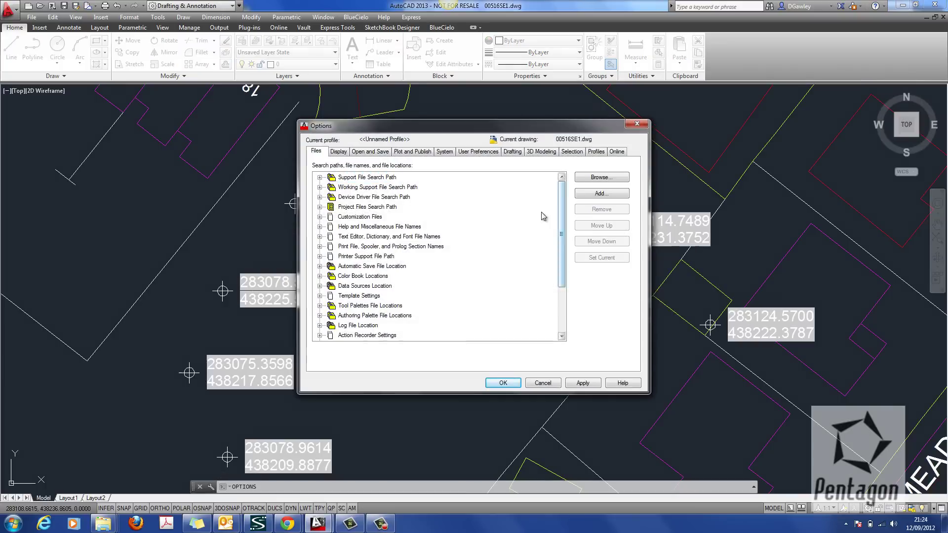
{"action": "left_click", "coordinate": [477, 151]}
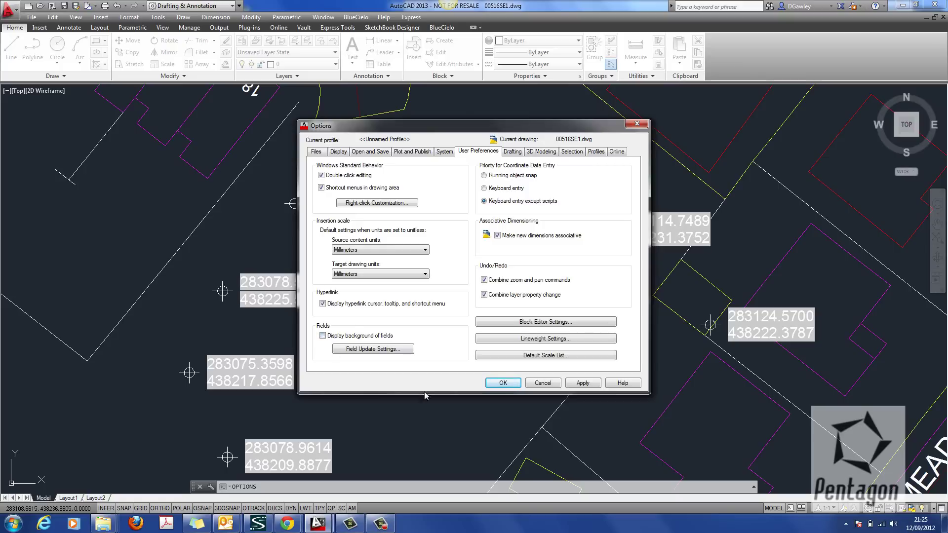
{"action": "left_click", "coordinate": [502, 383]}
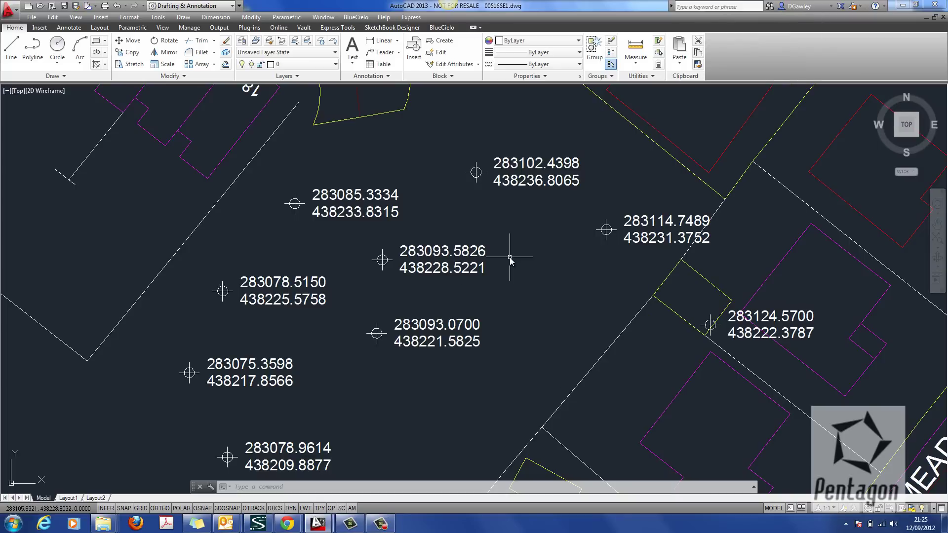
Step: Set the drawing's length precision to 0 (whole numbers) via DDUNITS
{"action": "type", "text": "ddunit"}
{"action": "key", "text": "Return"}
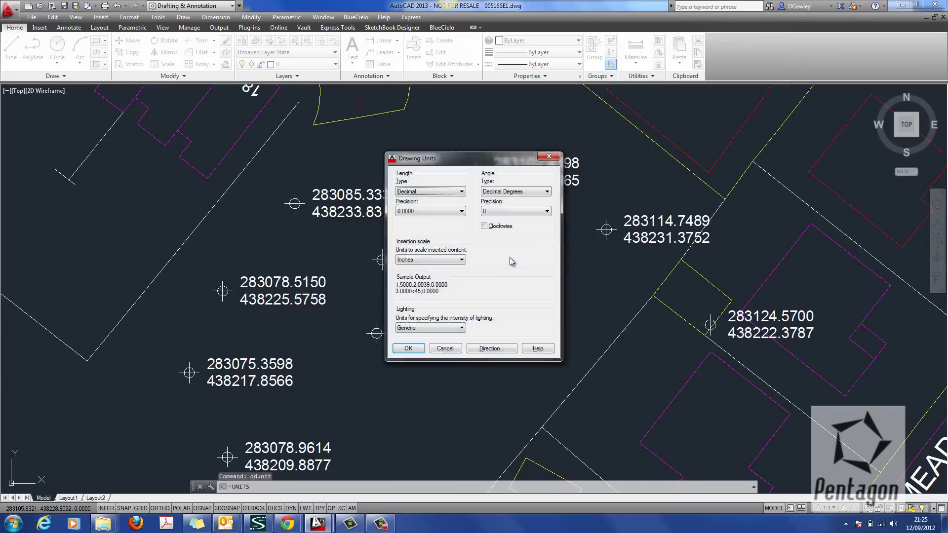
{"action": "left_click", "coordinate": [414, 210]}
{"action": "left_click", "coordinate": [413, 218]}
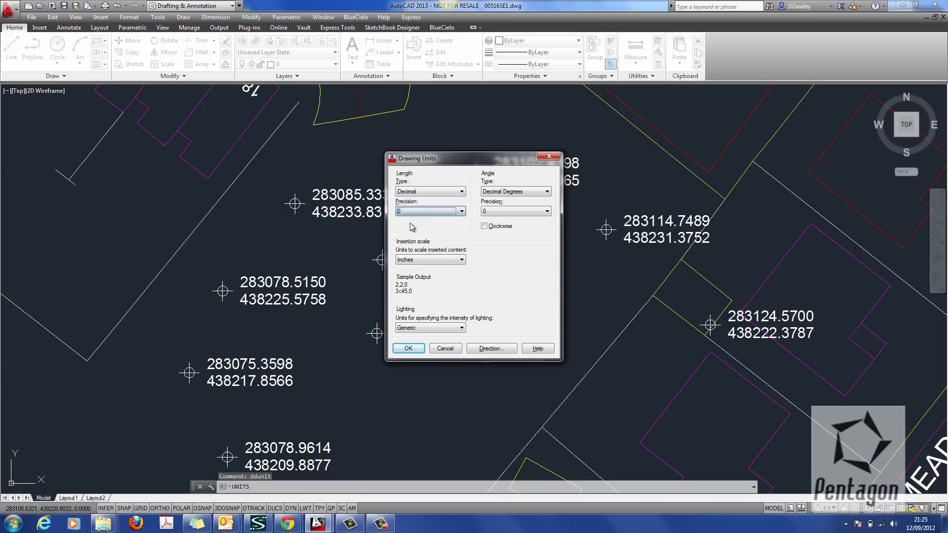
{"action": "left_click", "coordinate": [408, 348]}
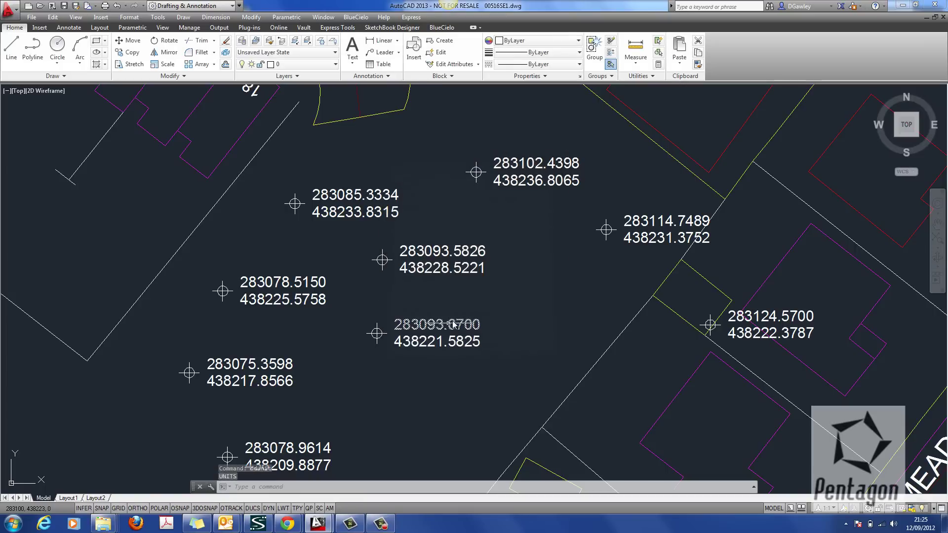
Step: Run REGENALL from recent input and check the labels now read whole numbers like 283102
{"action": "right_click", "coordinate": [527, 229]}
{"action": "mouse_move", "coordinate": [554, 244]}
{"action": "left_click", "coordinate": [682, 267]}
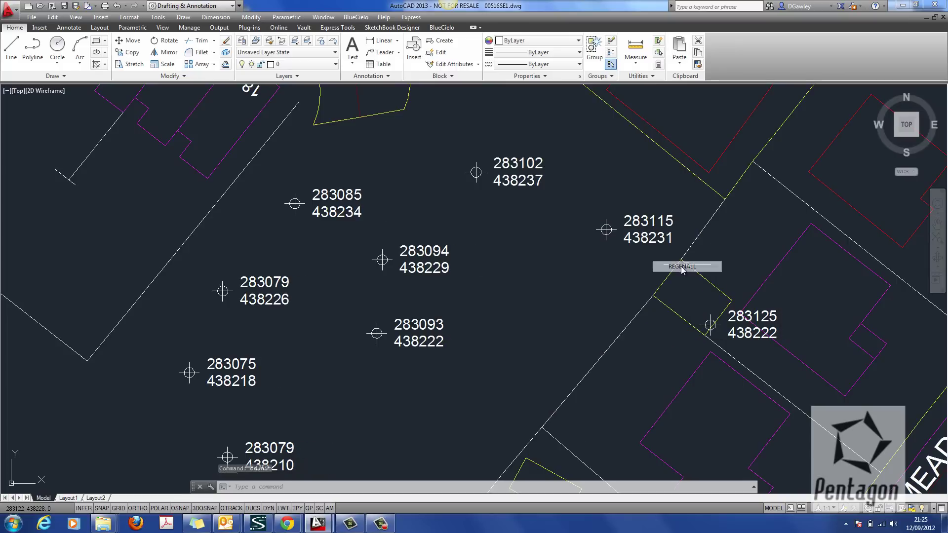
{"action": "scroll", "coordinate": [489, 247], "scroll_direction": "down", "scroll_amount": 2}
{"action": "middle_click_drag", "start_coordinate": [504, 250], "coordinate": [448, 308]}
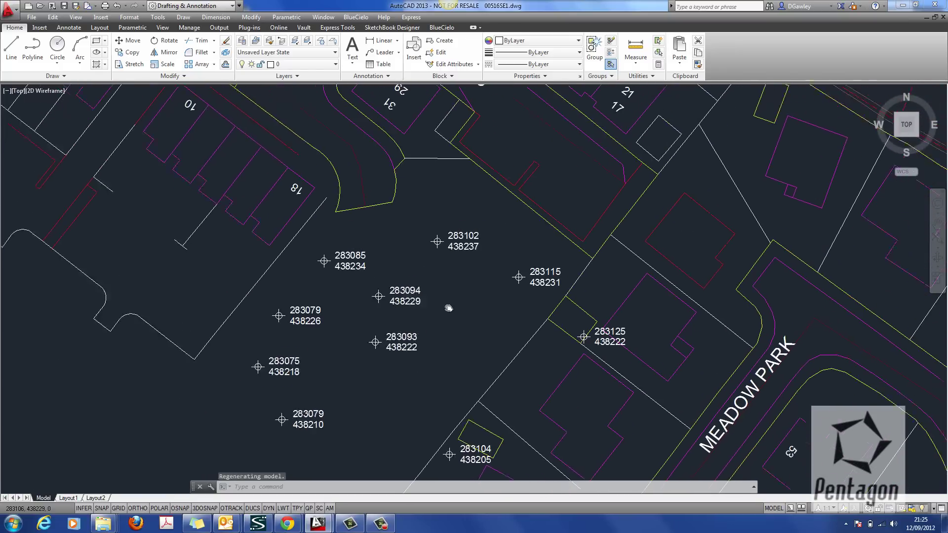
{"action": "scroll", "coordinate": [448, 309], "scroll_direction": "down", "scroll_amount": 4}
{"action": "scroll", "coordinate": [452, 316], "scroll_direction": "up", "scroll_amount": 4}
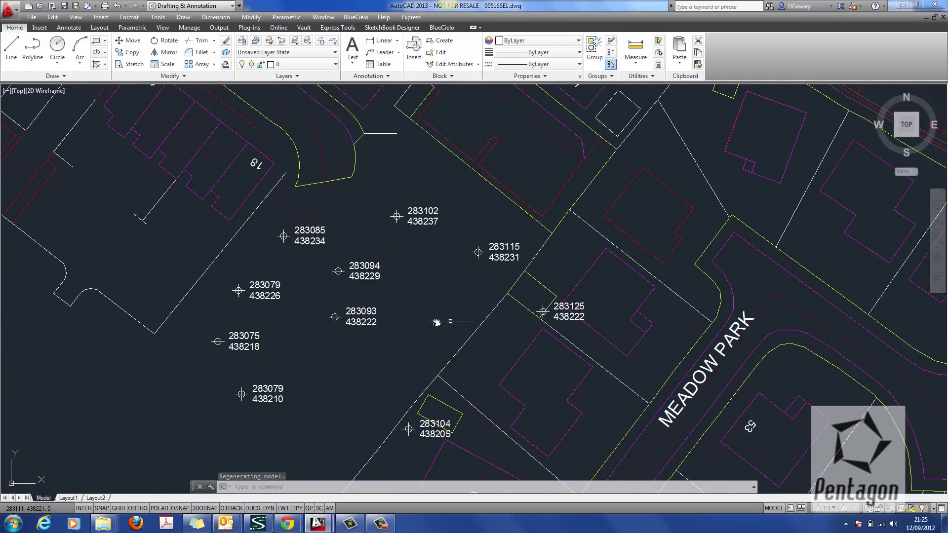
{"action": "scroll", "coordinate": [437, 322], "scroll_direction": "up", "scroll_amount": 2}
{"action": "middle_click_drag", "start_coordinate": [414, 317], "coordinate": [498, 367]}
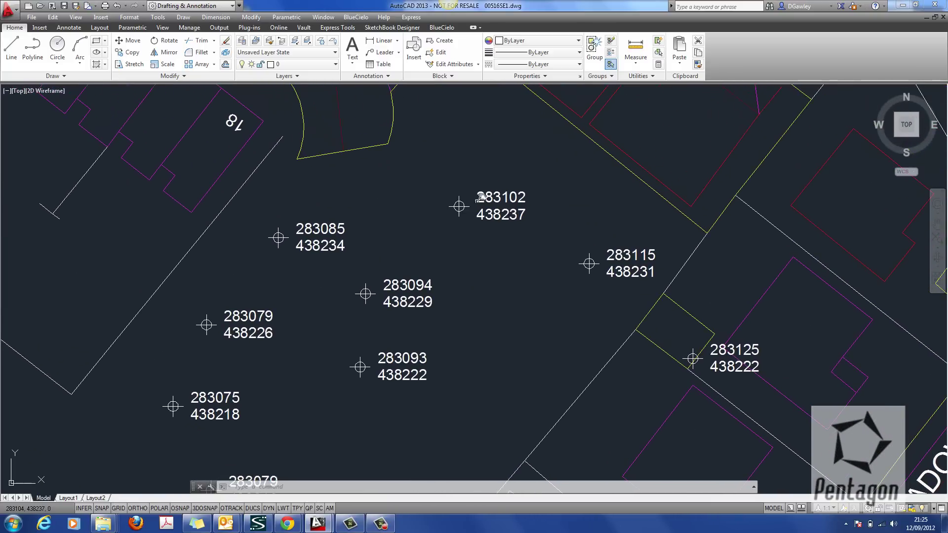